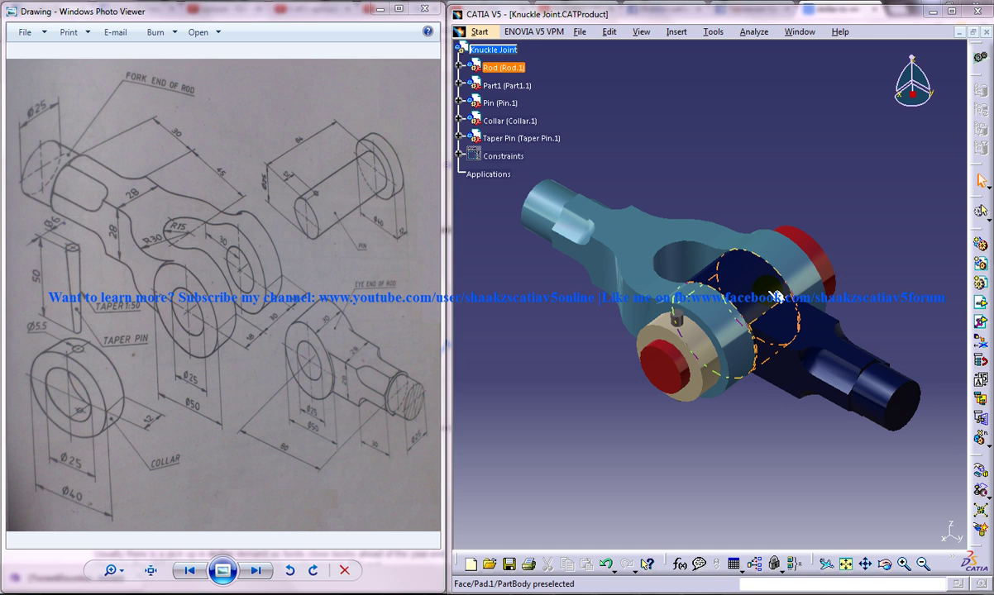
Switch to the Fork End of the Rod part and rotate it to a working angle
mouse_move(774, 298)
middle_down()
mouse_move(670, 291)
mouse_move(754, 231)
middle_up()
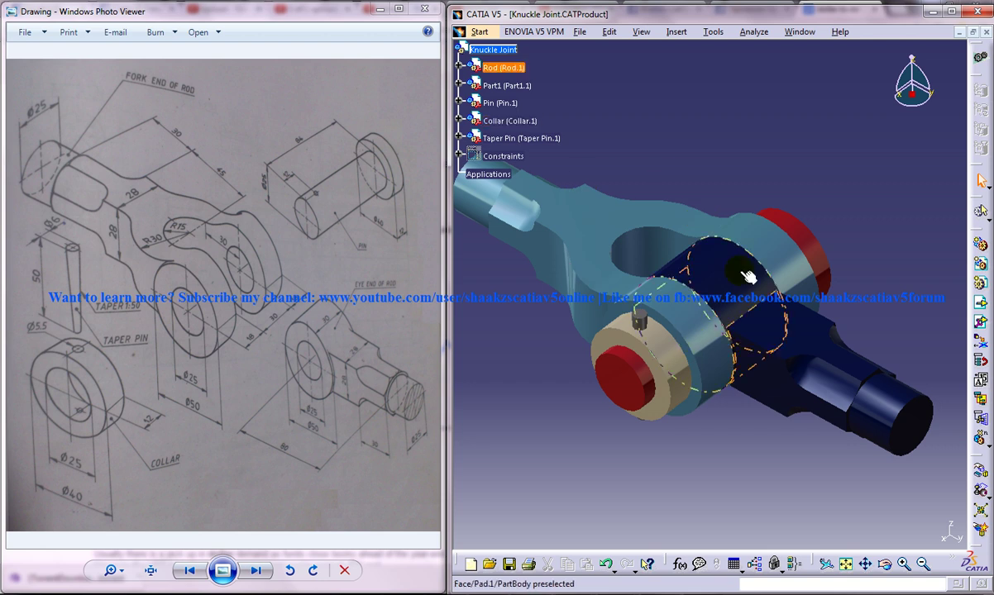
middle_drag(688, 235, 709, 228)
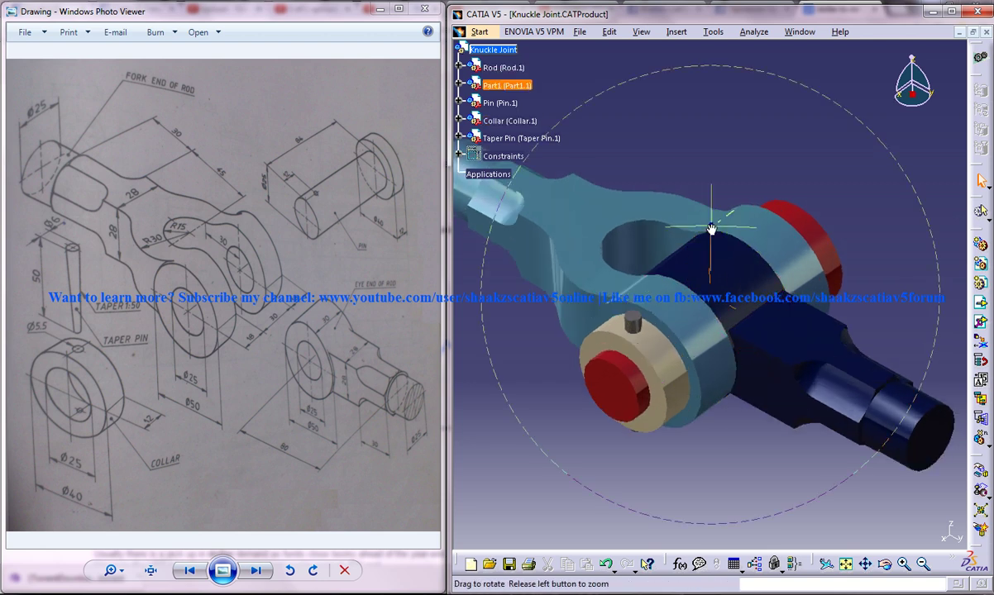
click(799, 32)
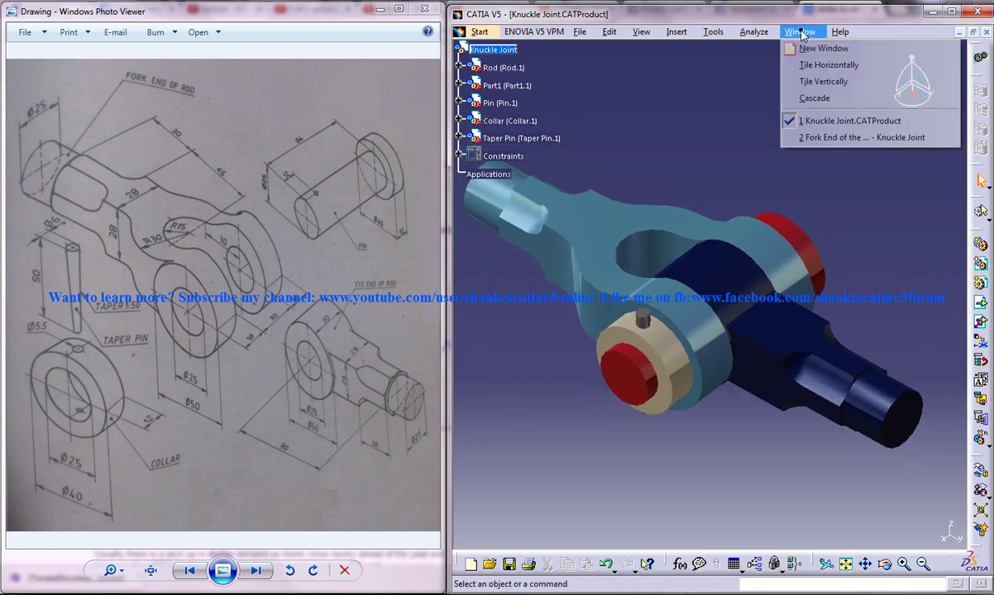
click(847, 139)
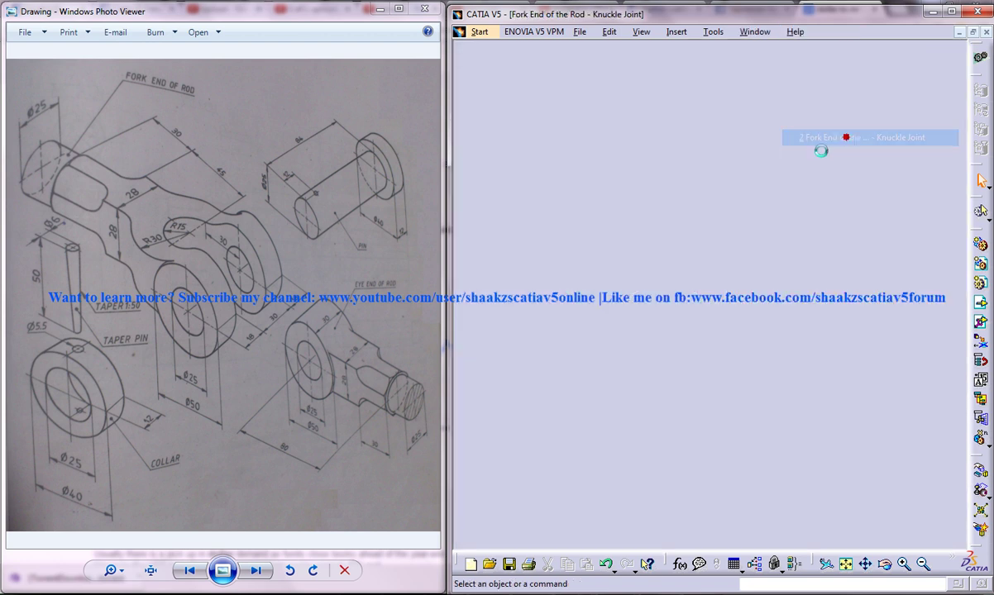
middle_drag(652, 204, 738, 262)
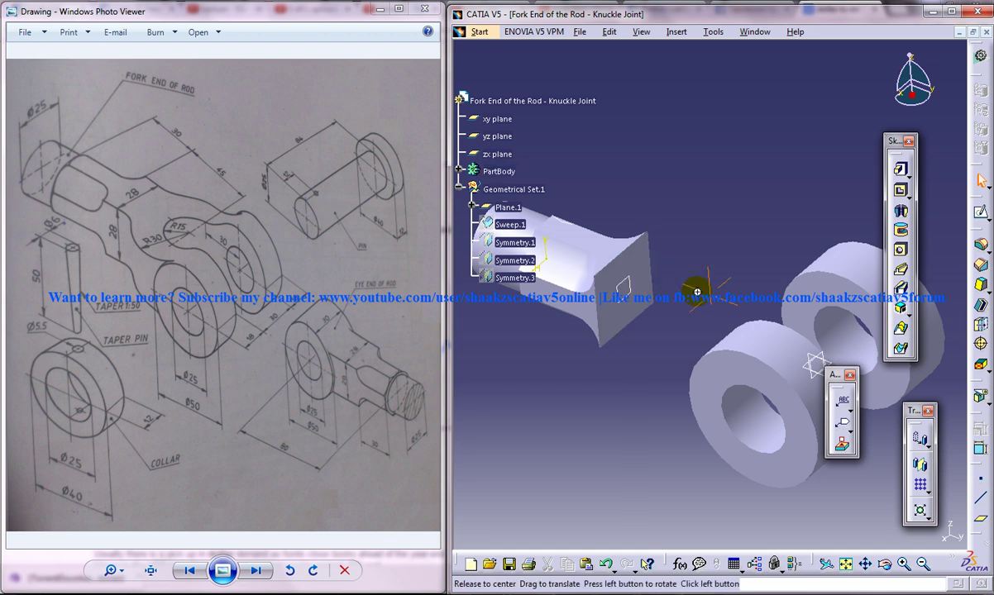
mouse_move(697, 291)
middle_down()
mouse_move(722, 325)
mouse_move(583, 312)
middle_up()
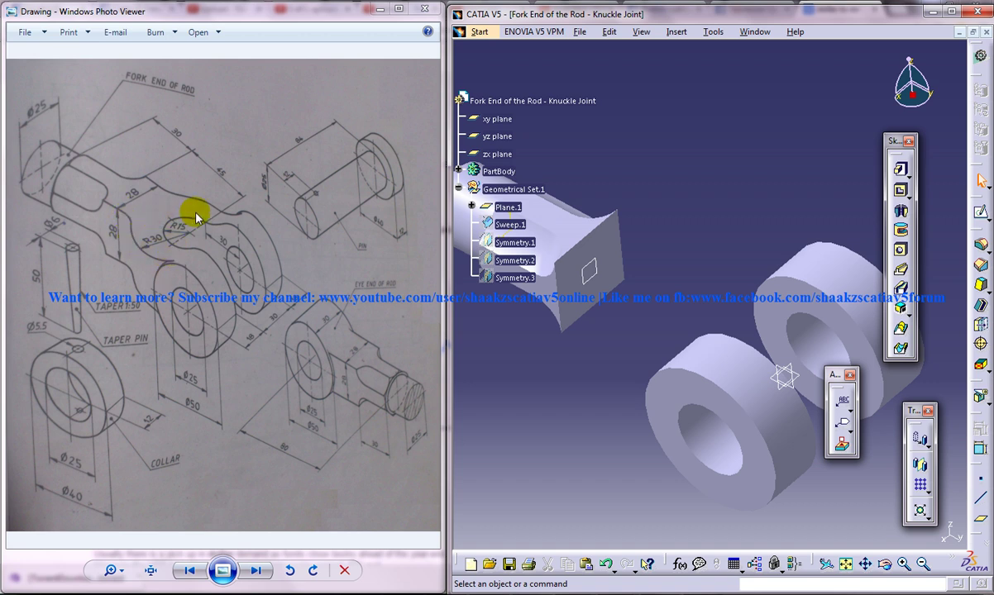
mouse_move(629, 293)
middle_down()
mouse_move(643, 355)
mouse_move(666, 366)
middle_up()
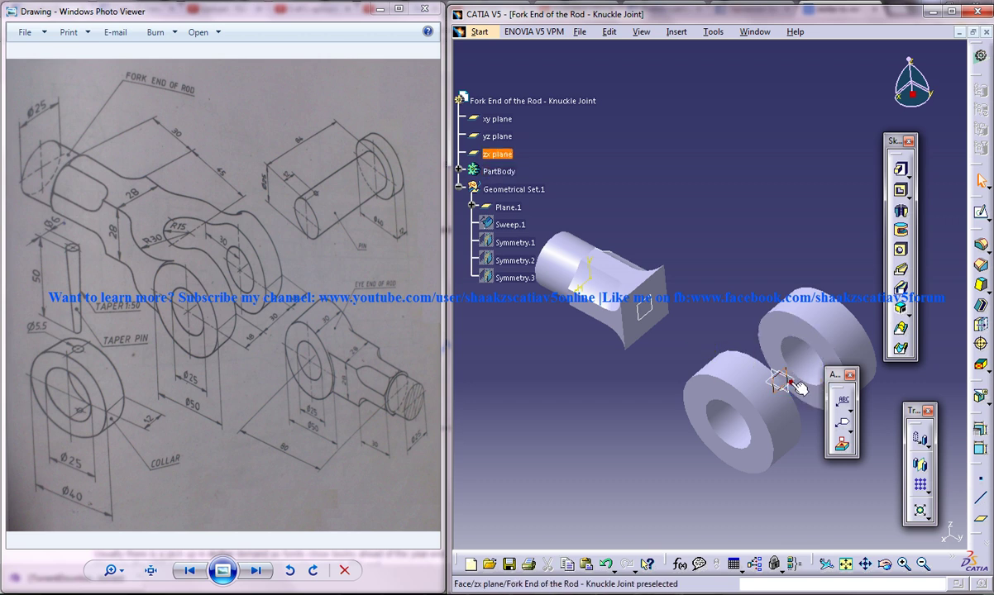
Start a sketch on the zx plane, view it normal-on, and recentre the parts
click(979, 211)
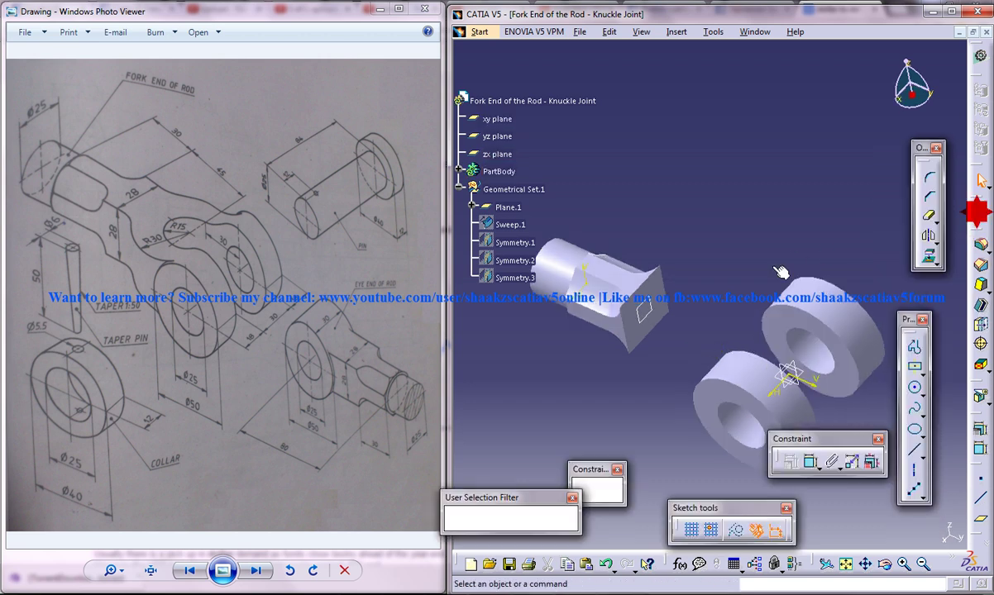
middle_drag(760, 281, 743, 262)
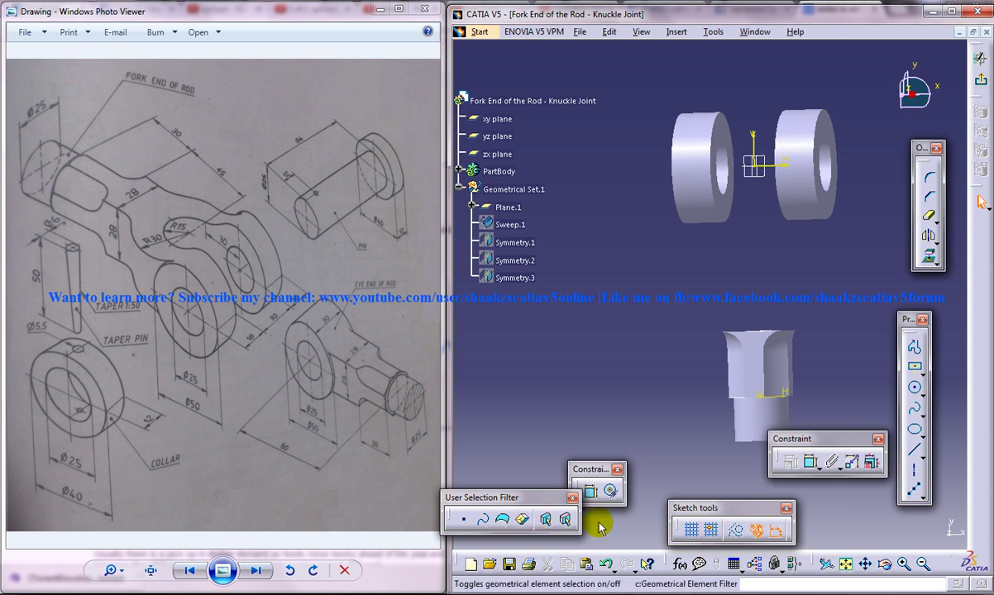
click(953, 13)
click(493, 567)
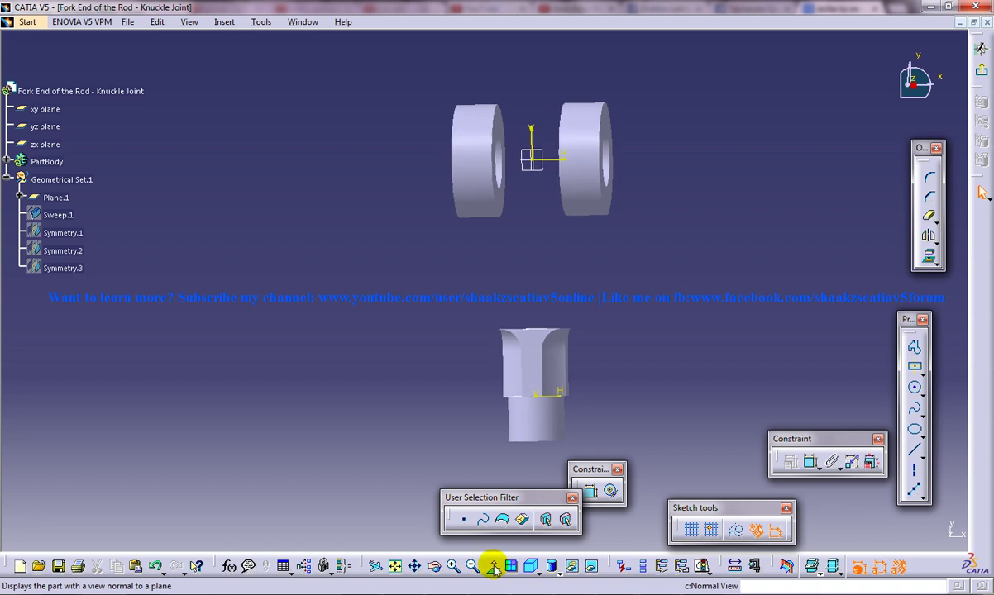
click(951, 10)
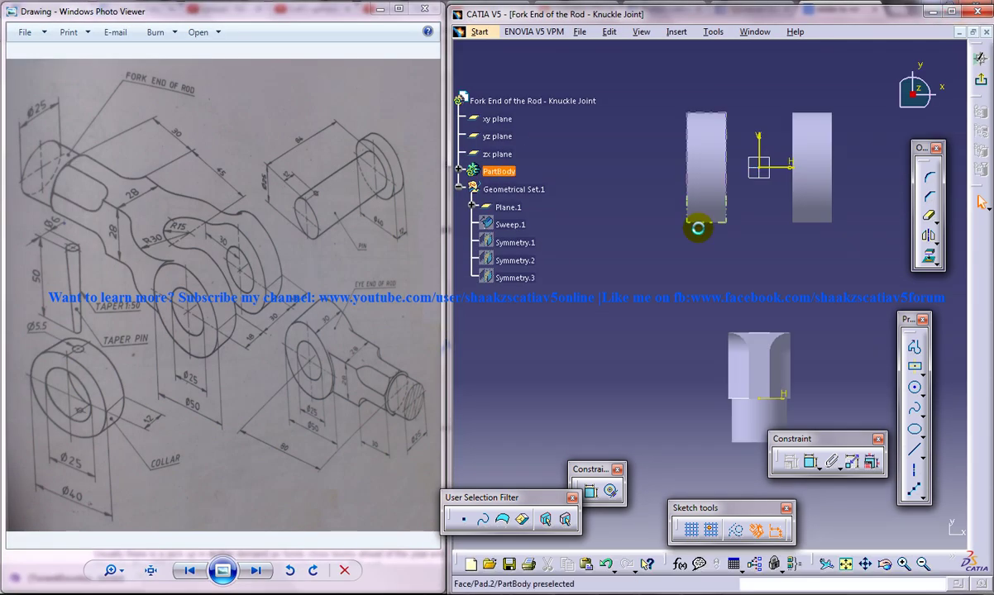
mouse_move(754, 266)
middle_down()
mouse_move(671, 260)
mouse_move(629, 277)
middle_up()
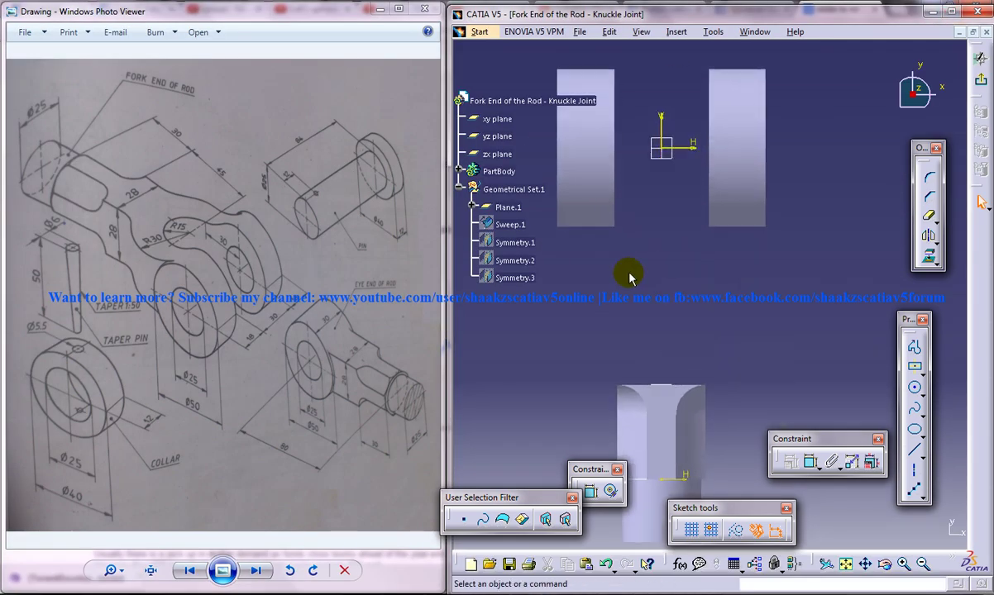
middle_click(690, 343)
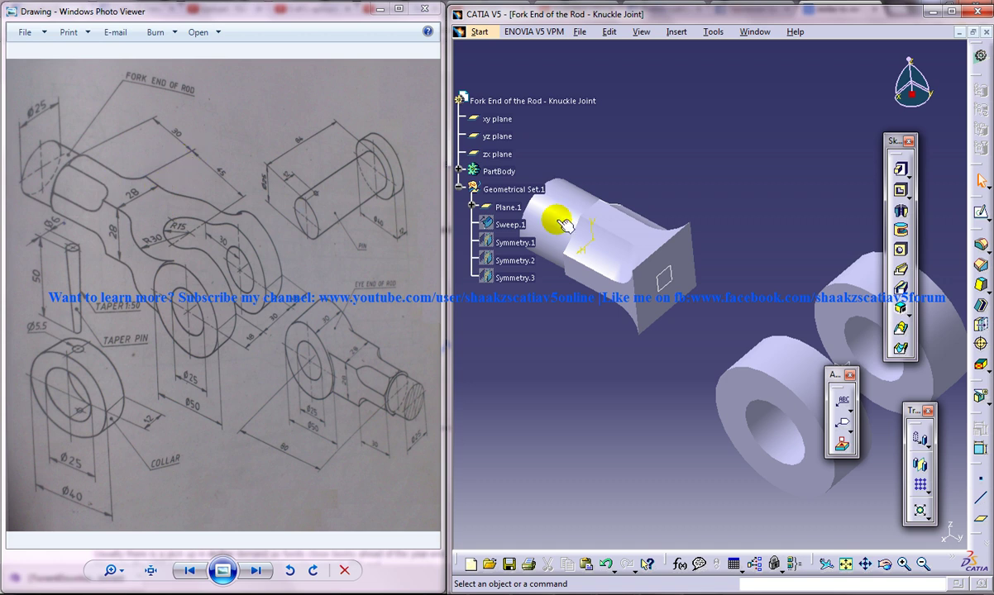
Create a new plane offset 45 mm from Plane.1
click(664, 279)
click(974, 454)
text(45)
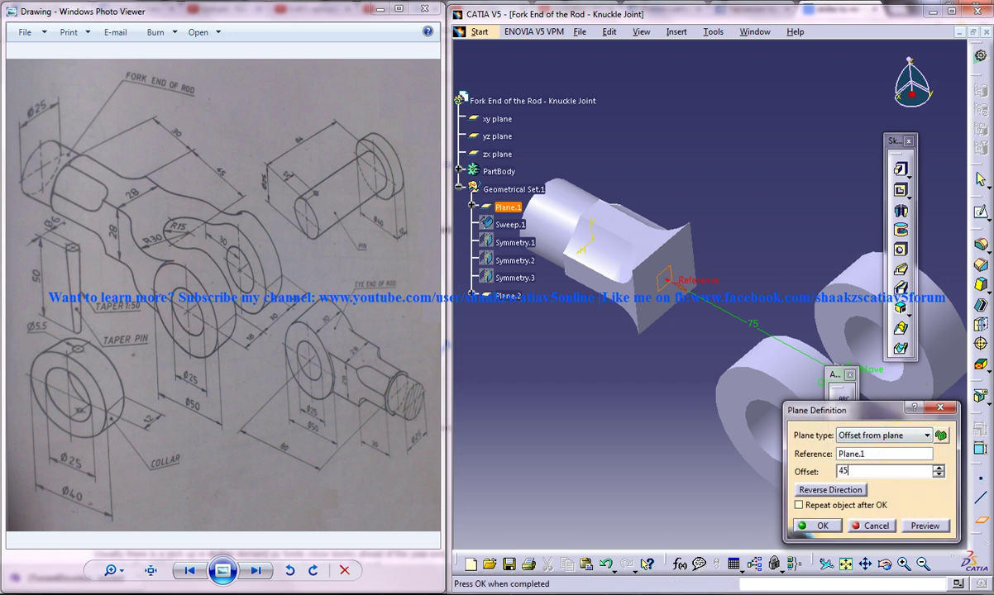
click(815, 525)
middle_drag(766, 285, 810, 368)
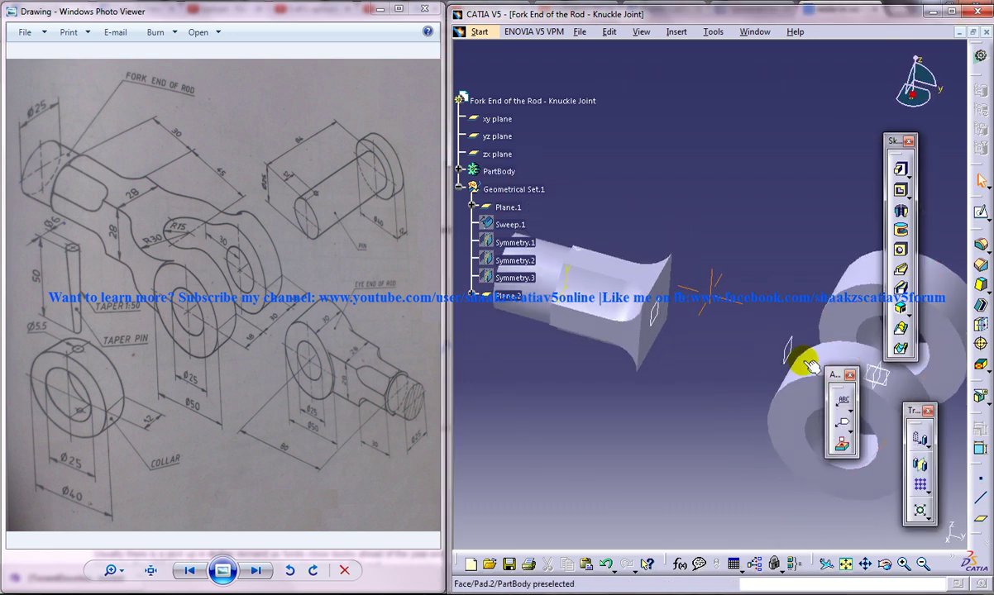
Start a sketch on the new offset plane, viewed normal-on
click(544, 277)
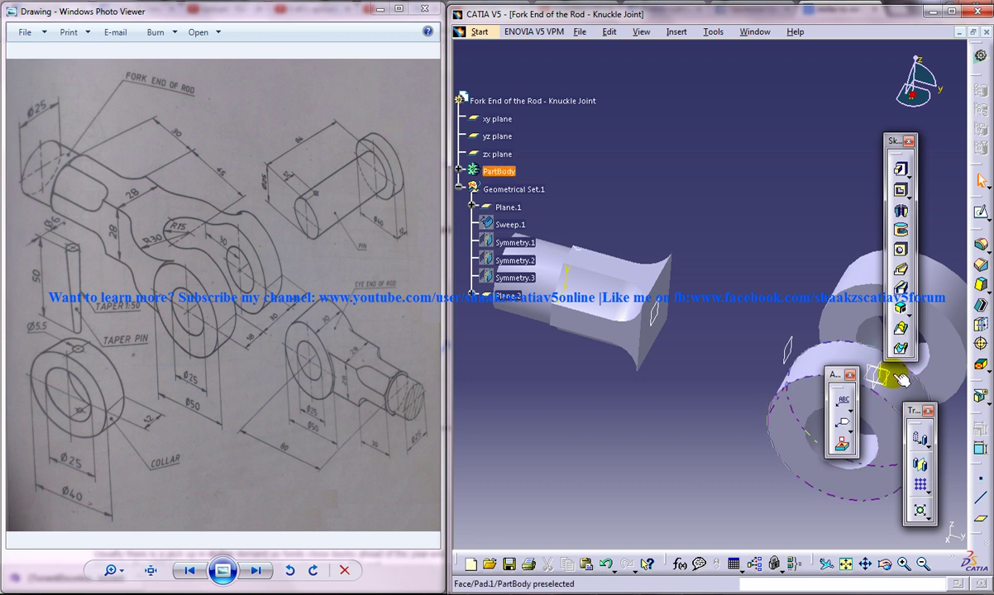
click(899, 379)
click(980, 212)
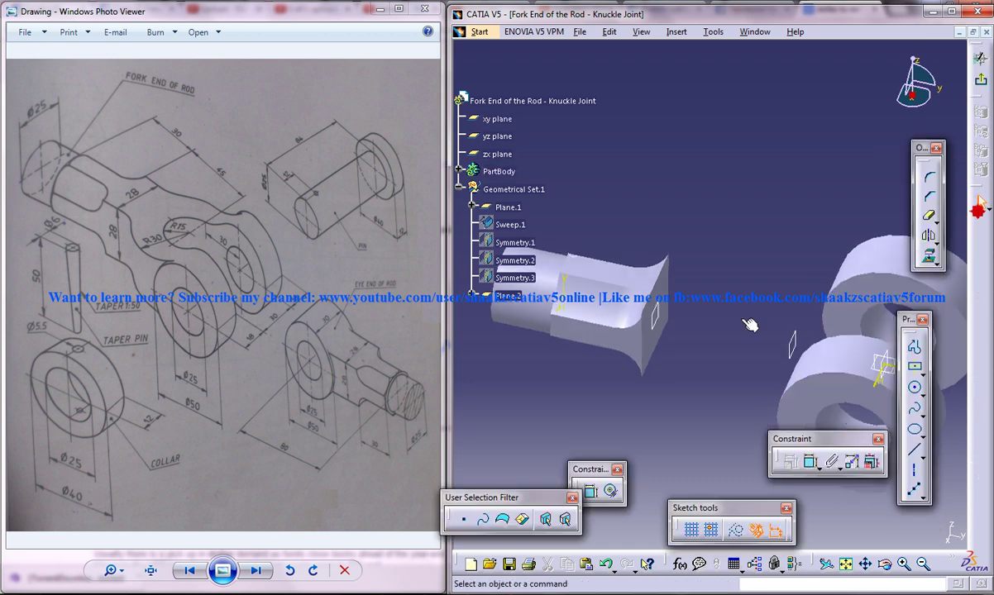
Draw two concentric circles centred on the vertical axis
click(915, 388)
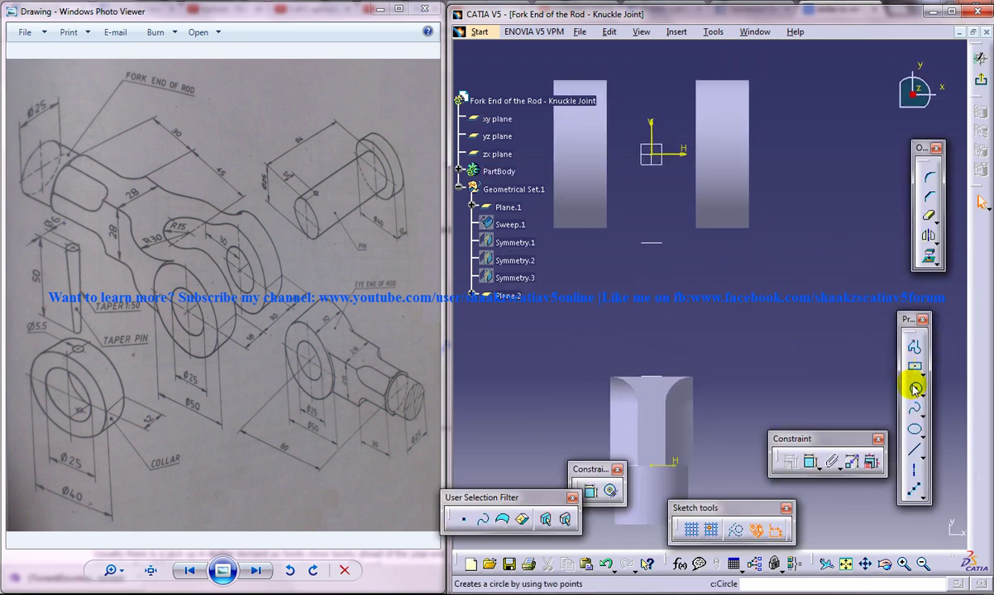
click(915, 388)
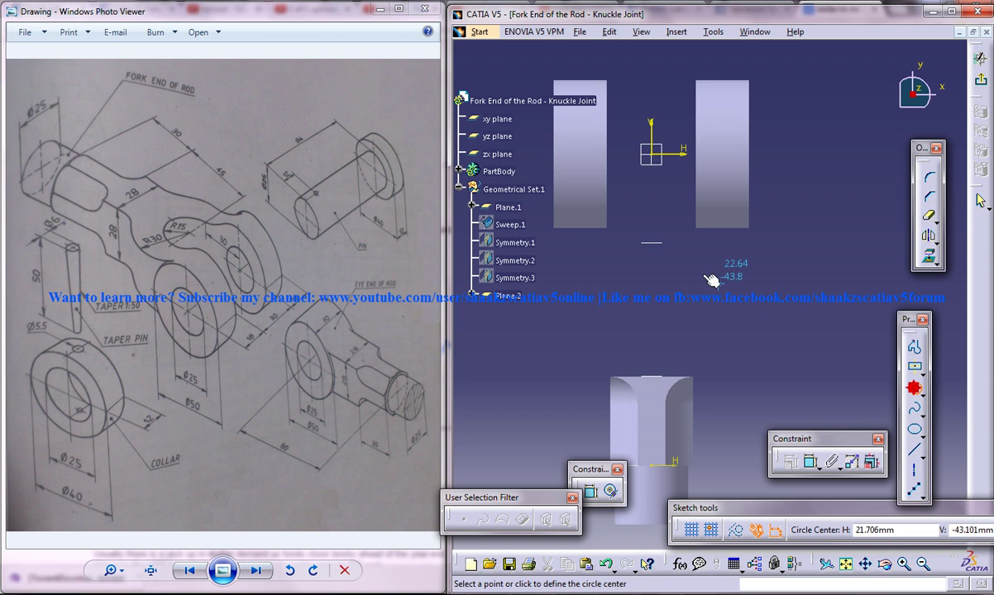
click(650, 234)
click(672, 253)
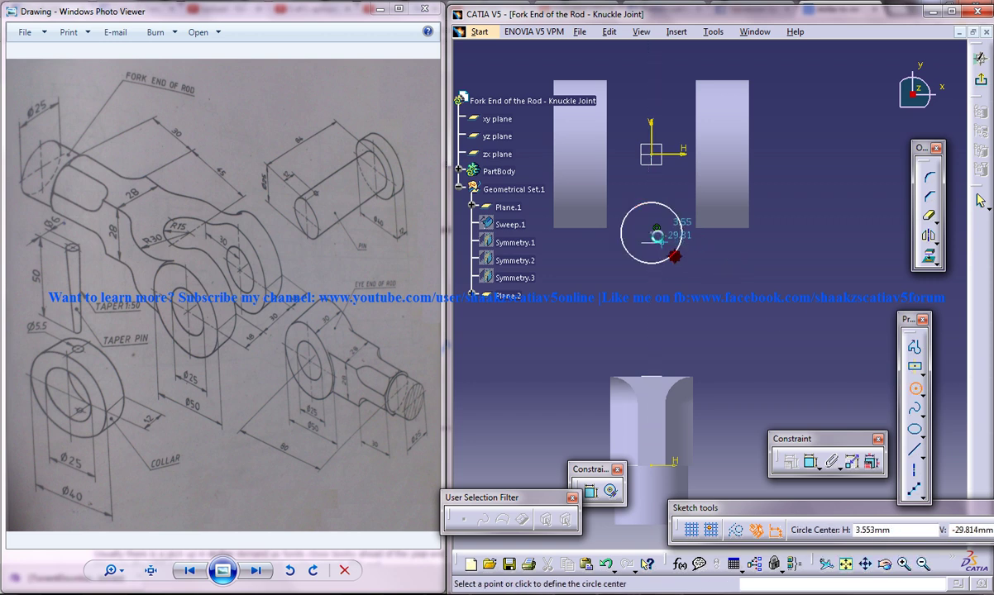
click(653, 234)
click(698, 280)
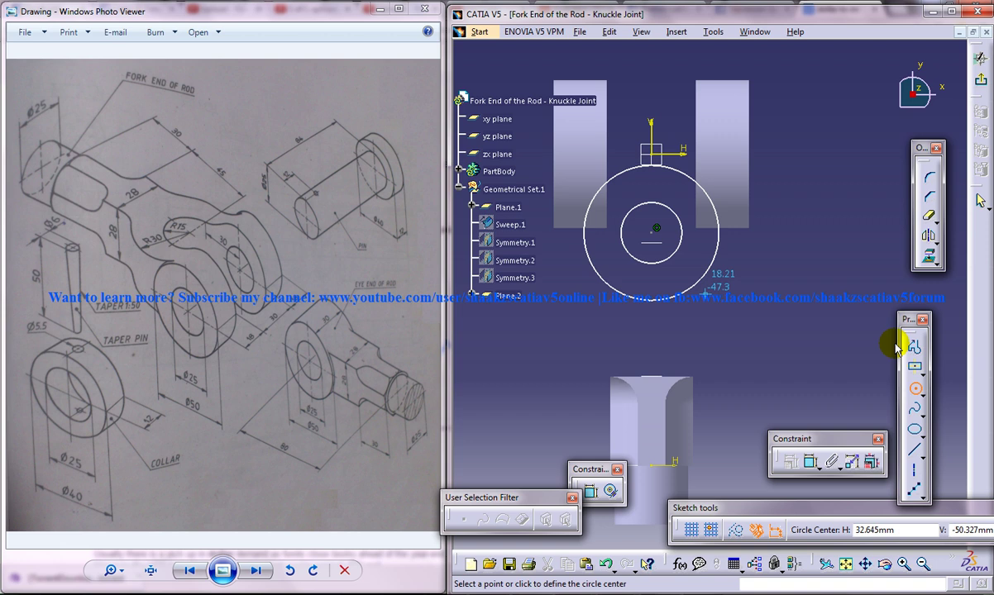
Dimension the inner circle to radius 15 mm and the outer circle to radius 30 mm
click(812, 462)
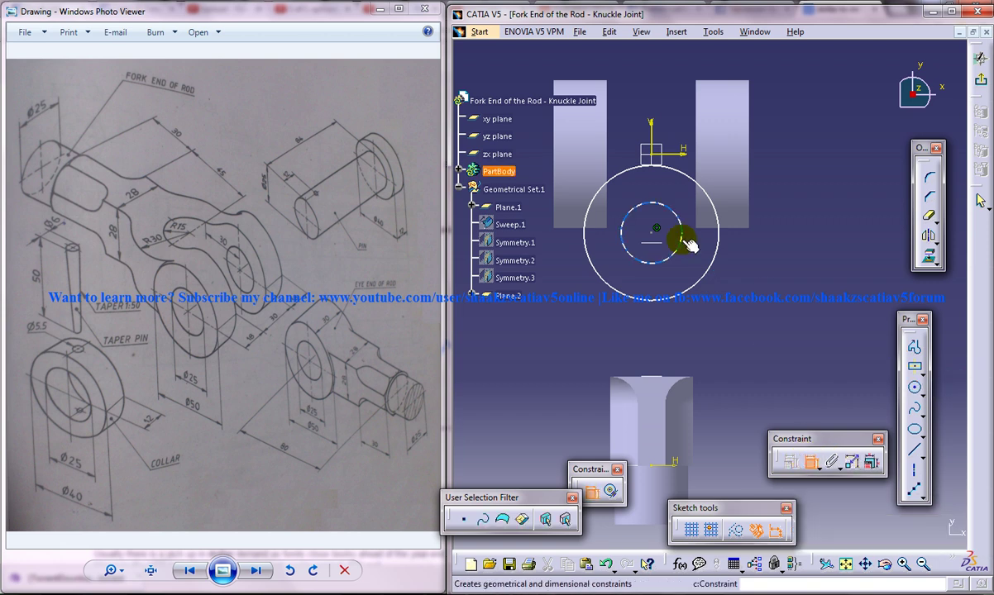
click(685, 242)
double_click(810, 283)
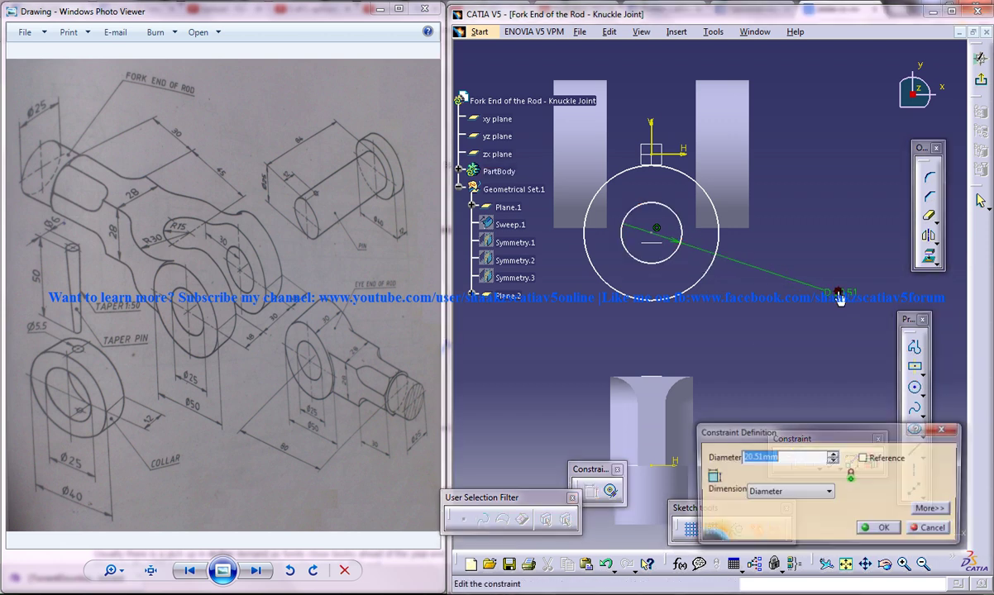
click(757, 492)
click(749, 502)
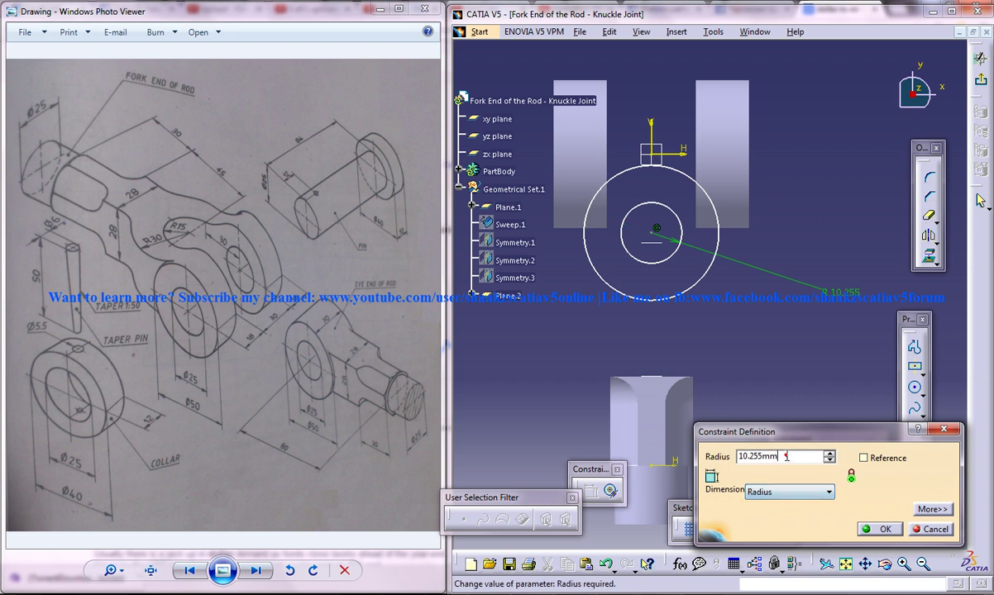
text(15)
key(Return)
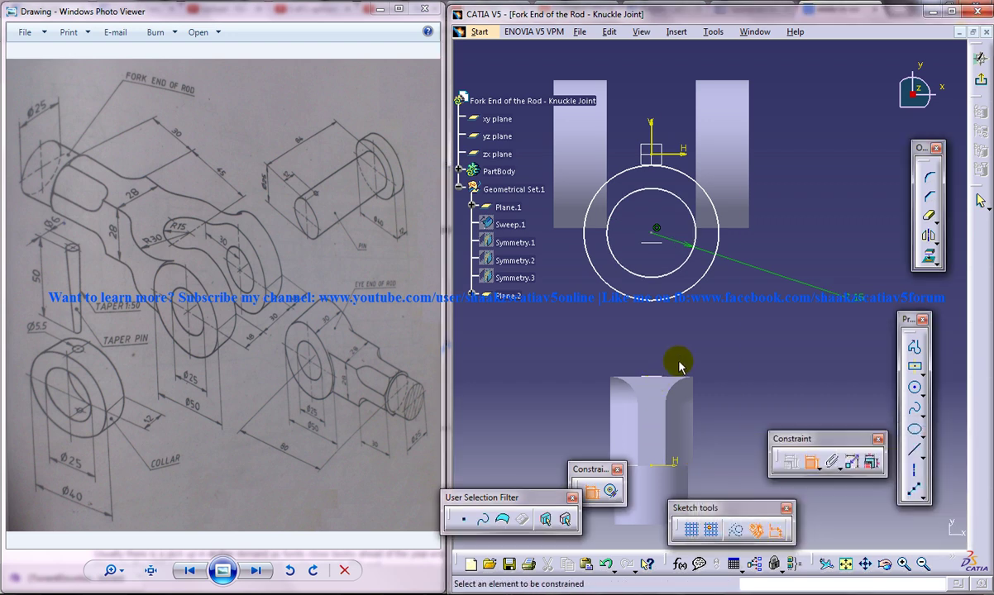
click(716, 228)
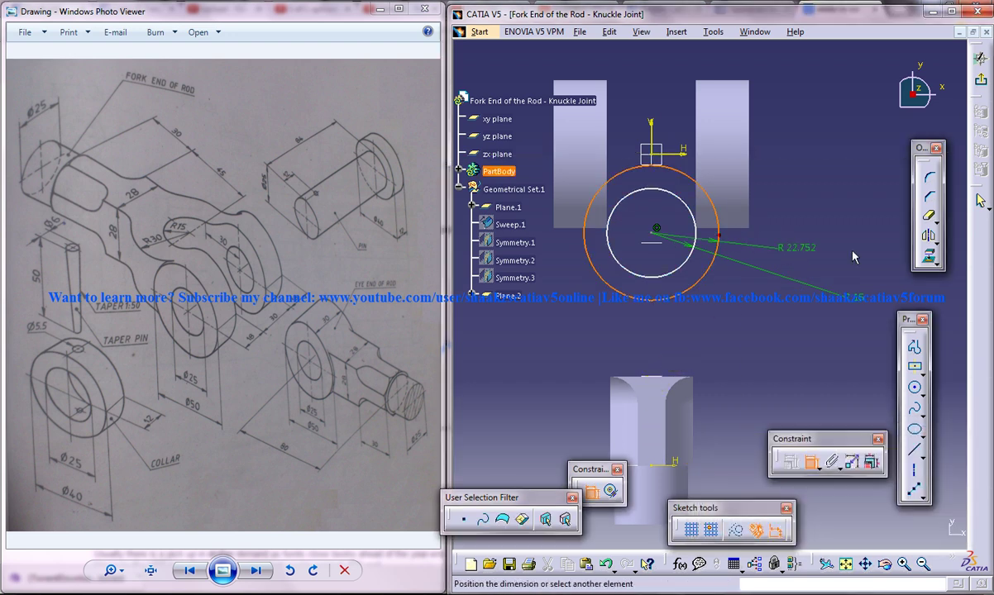
double_click(851, 240)
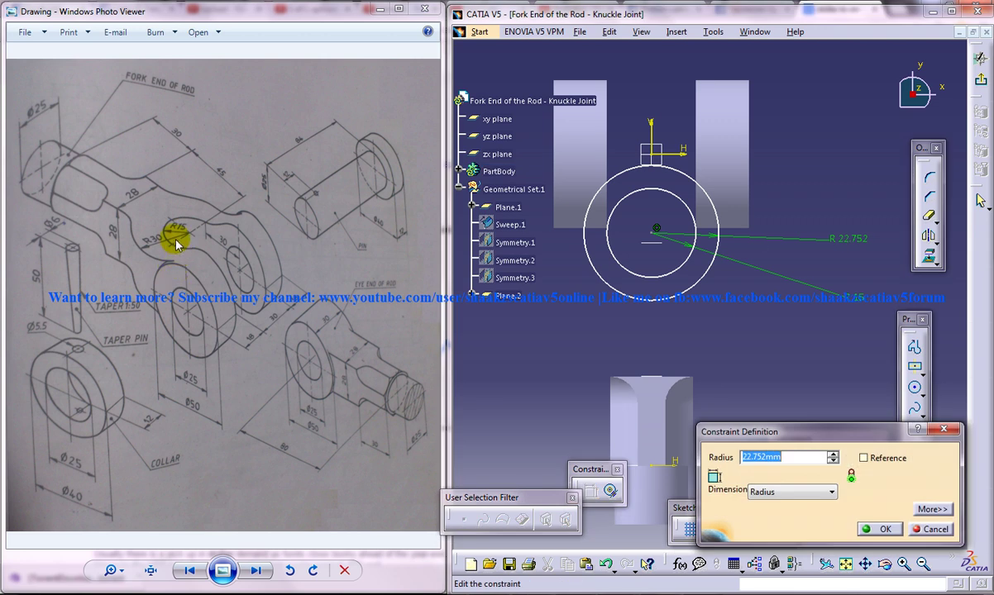
text(30)
key(Return)
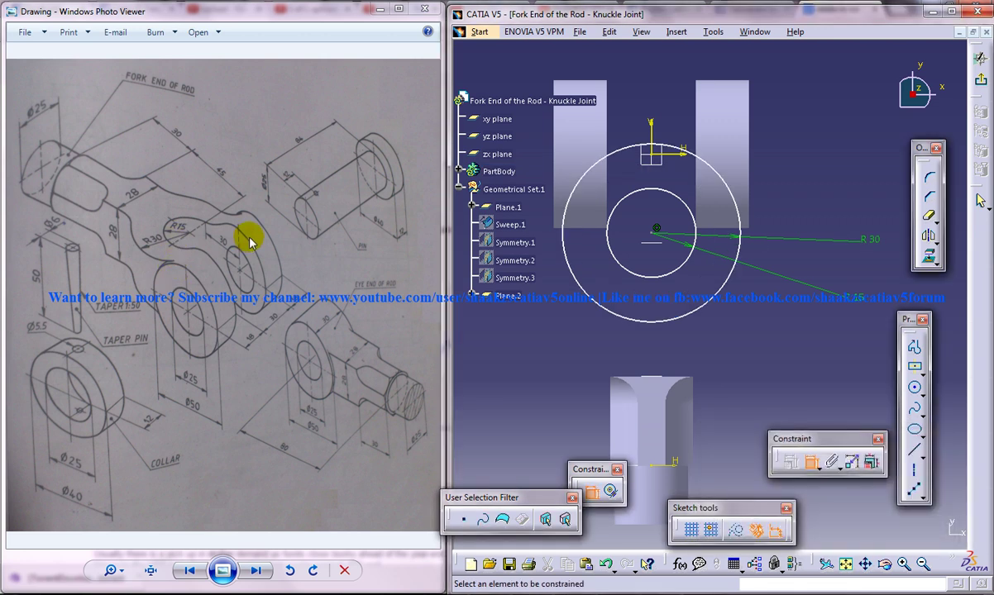
Make the two circle centres coincident
middle_drag(699, 215, 654, 222)
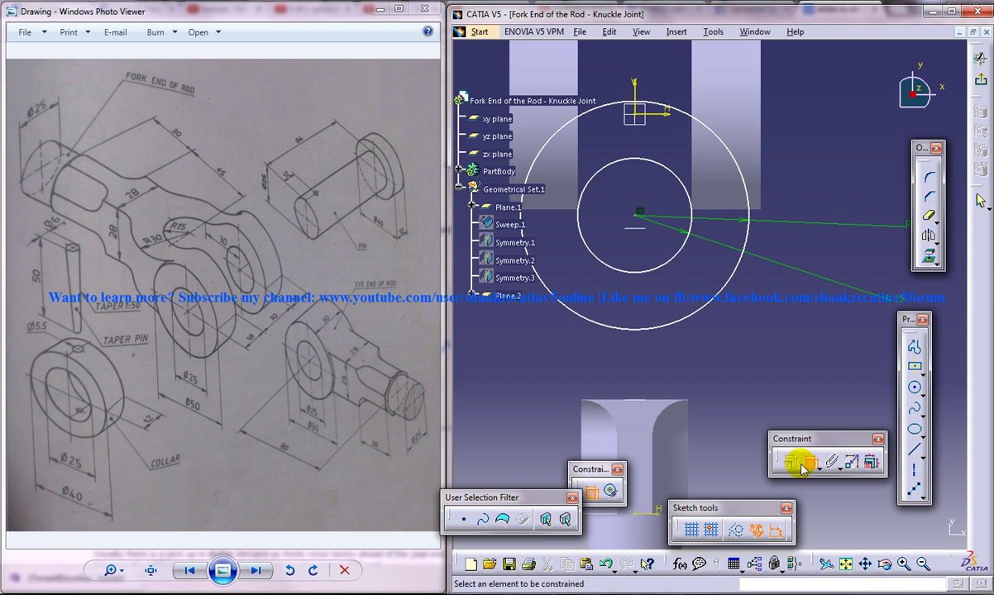
right_click(641, 225)
click(701, 308)
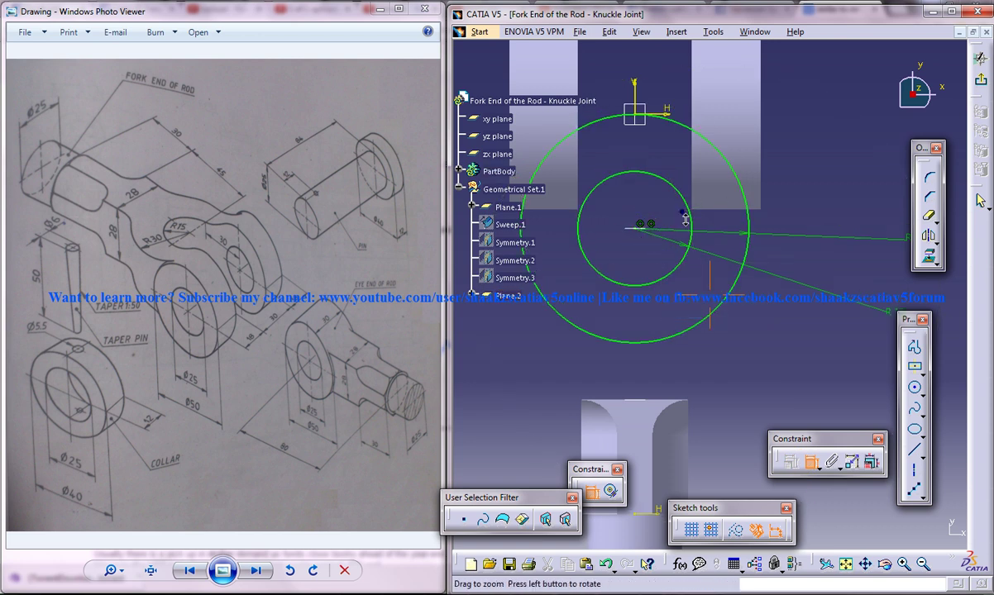
middle_drag(643, 222, 666, 236)
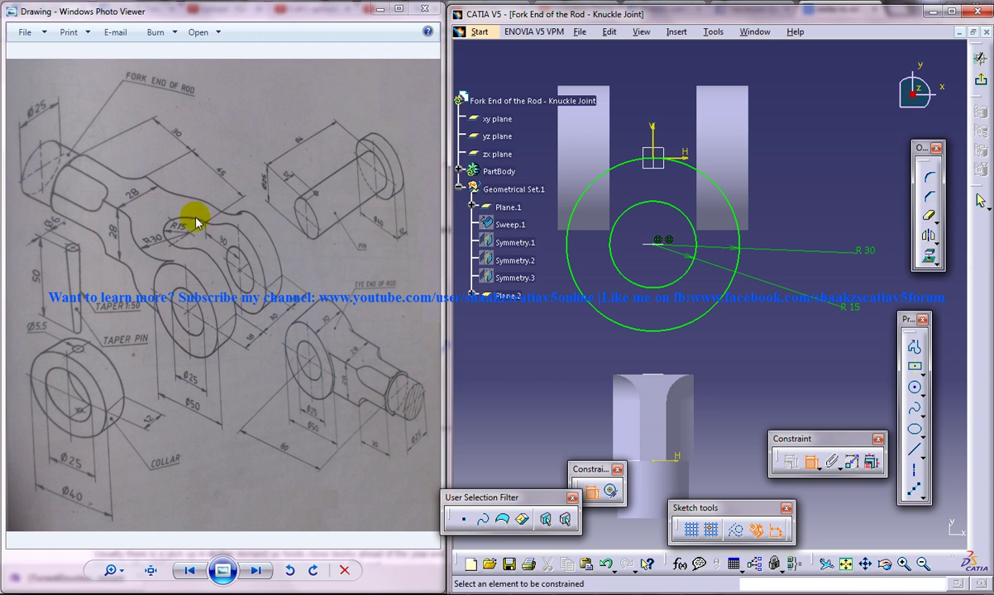
middle_drag(657, 245, 685, 252)
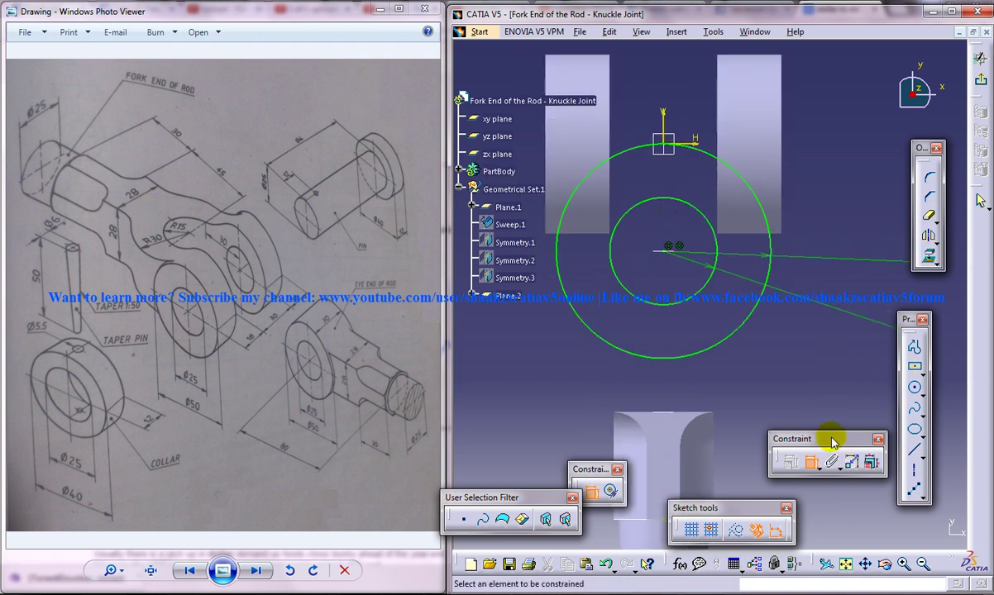
Draw a horizontal line across both circles
click(913, 431)
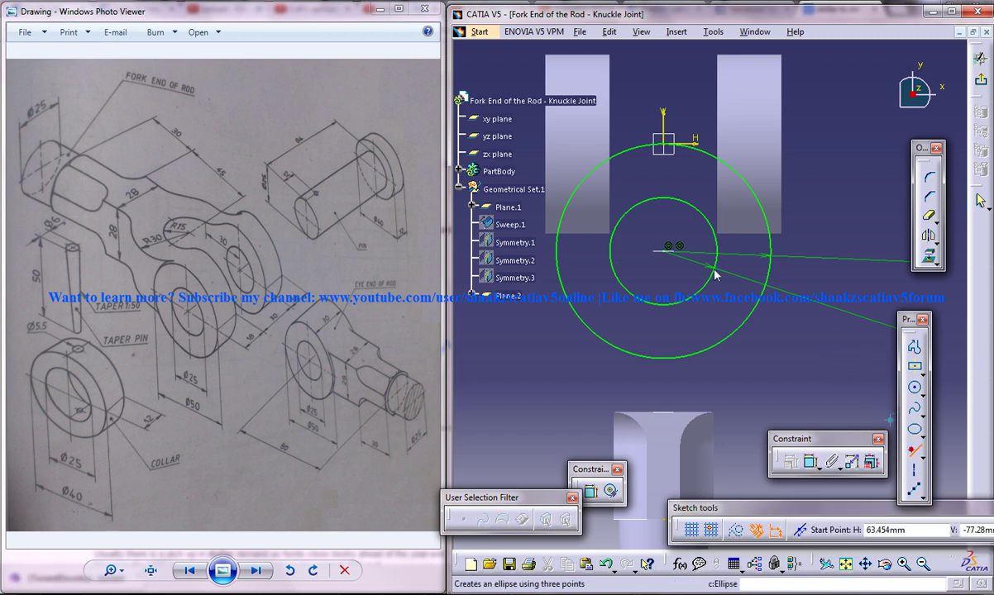
middle_drag(716, 276, 743, 240)
click(584, 204)
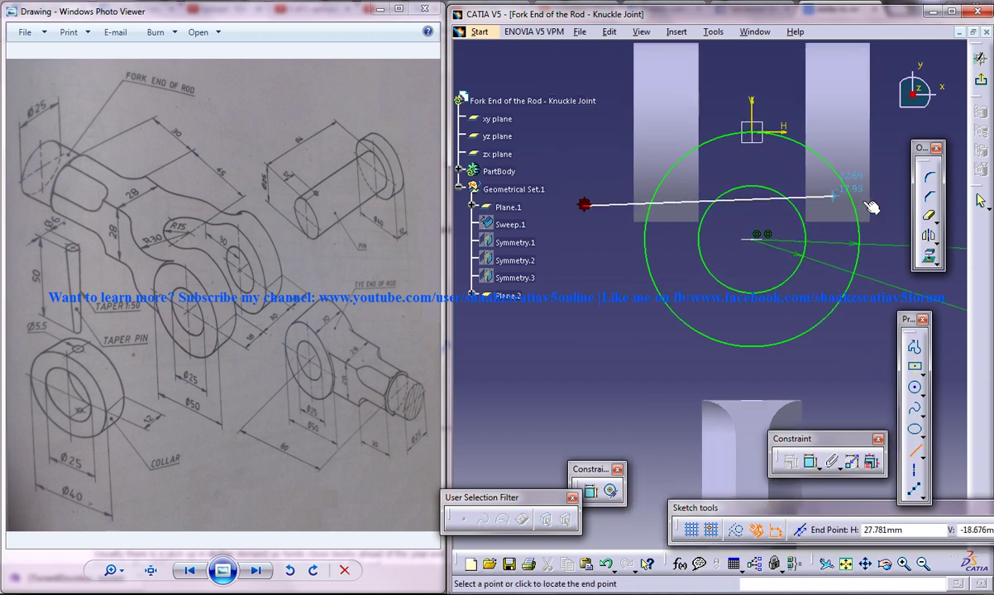
click(889, 205)
middle_drag(795, 211, 769, 248)
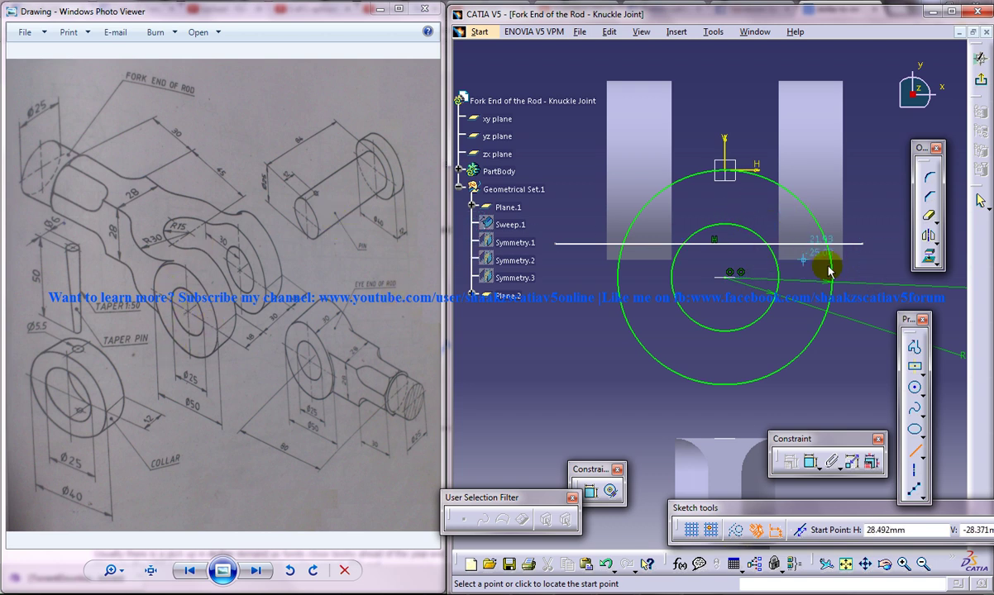
Dimension the horizontal line 25 mm from the horizontal axis
click(810, 462)
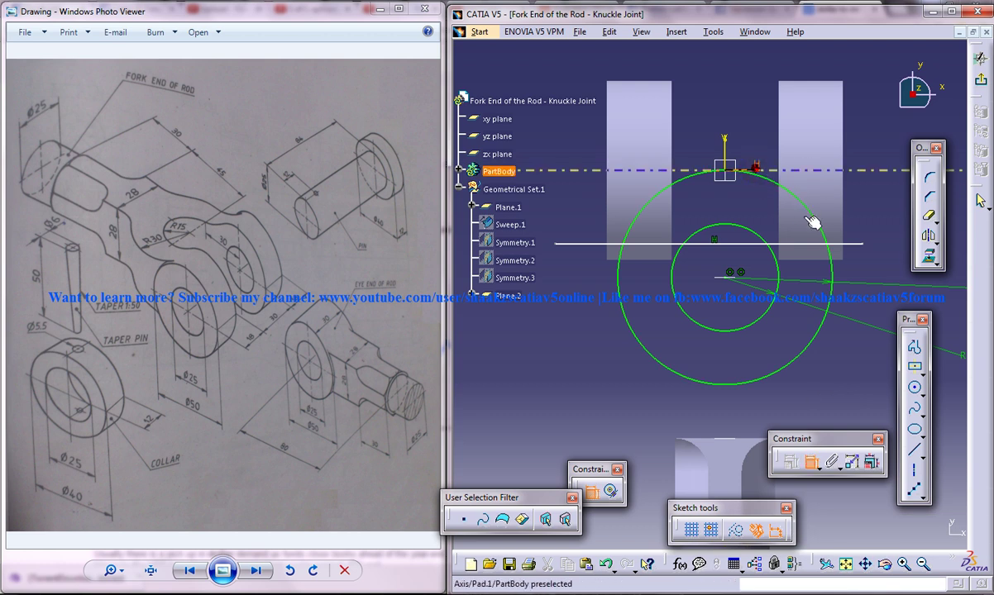
click(792, 245)
click(893, 208)
double_click(890, 209)
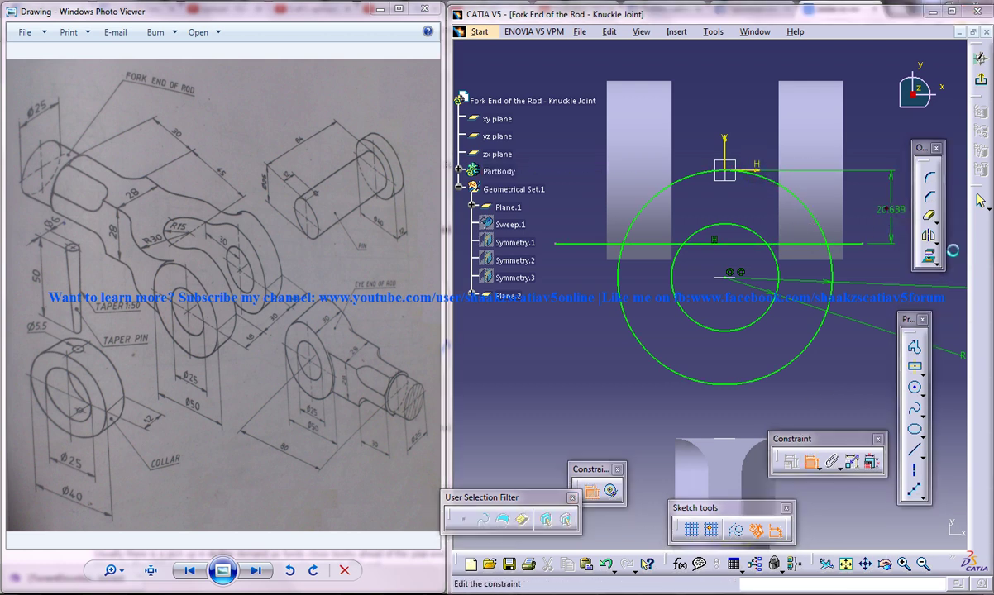
text(25)
key(Return)
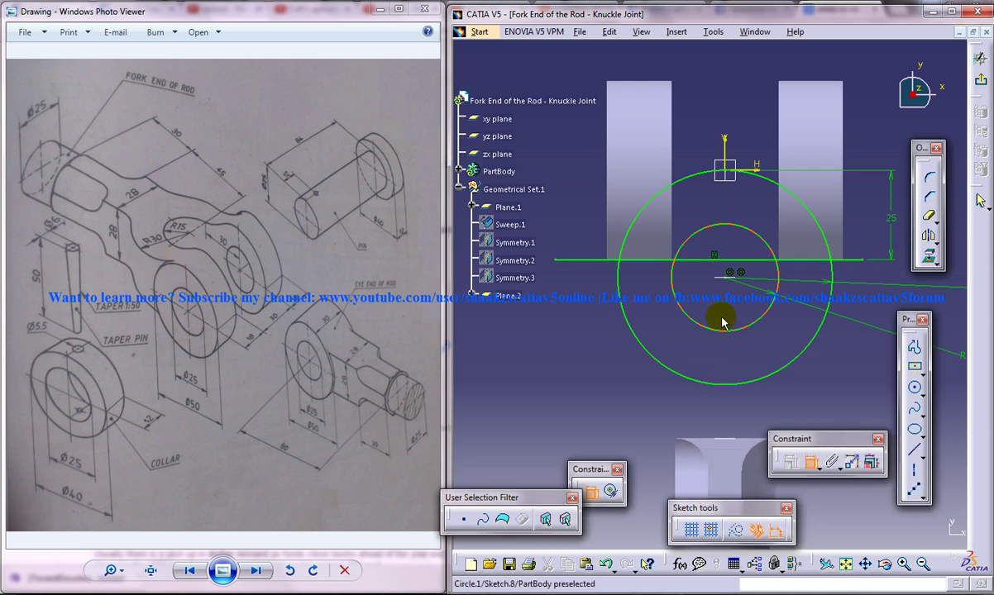
middle_drag(716, 314, 716, 302)
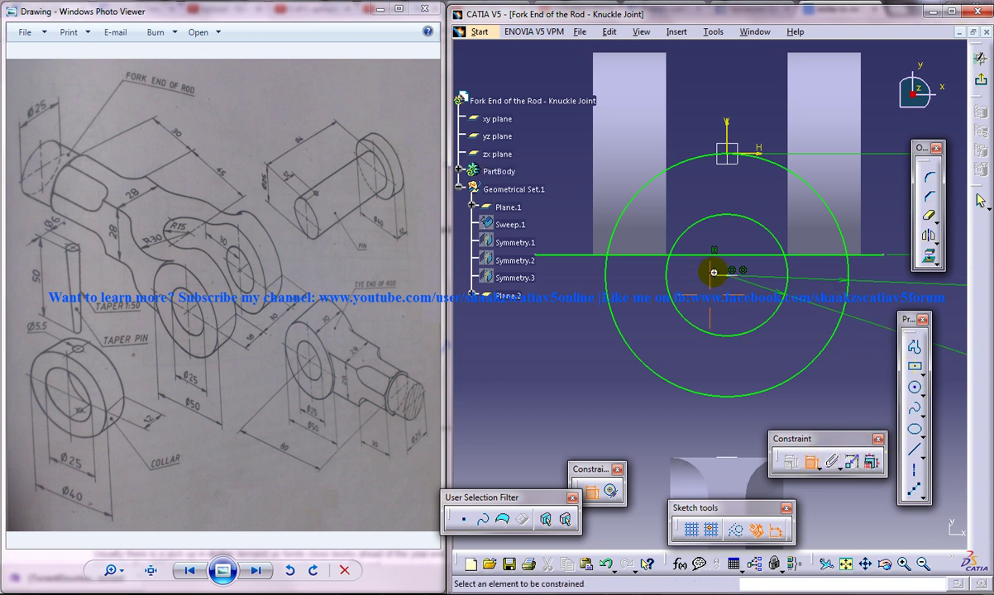
middle_drag(714, 272, 709, 284)
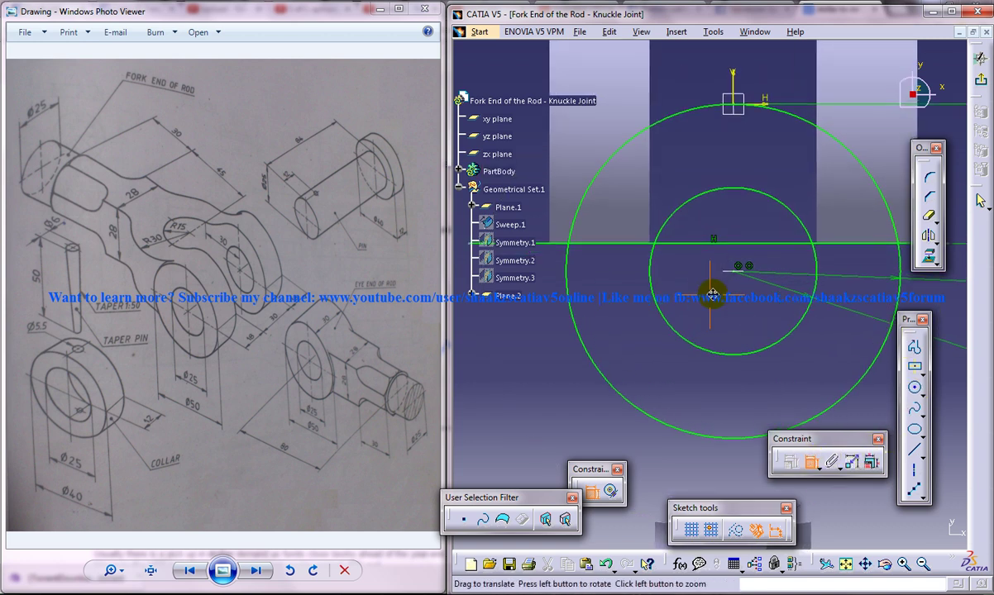
Draw a vertical line left of the inner circle and constrain it tangent to it
click(915, 450)
click(636, 222)
click(635, 341)
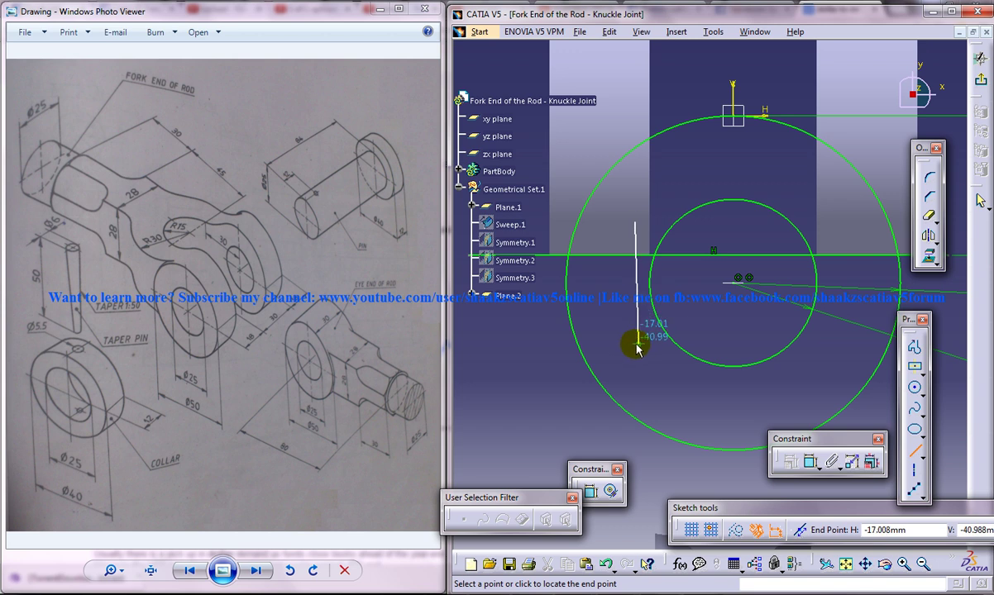
click(811, 464)
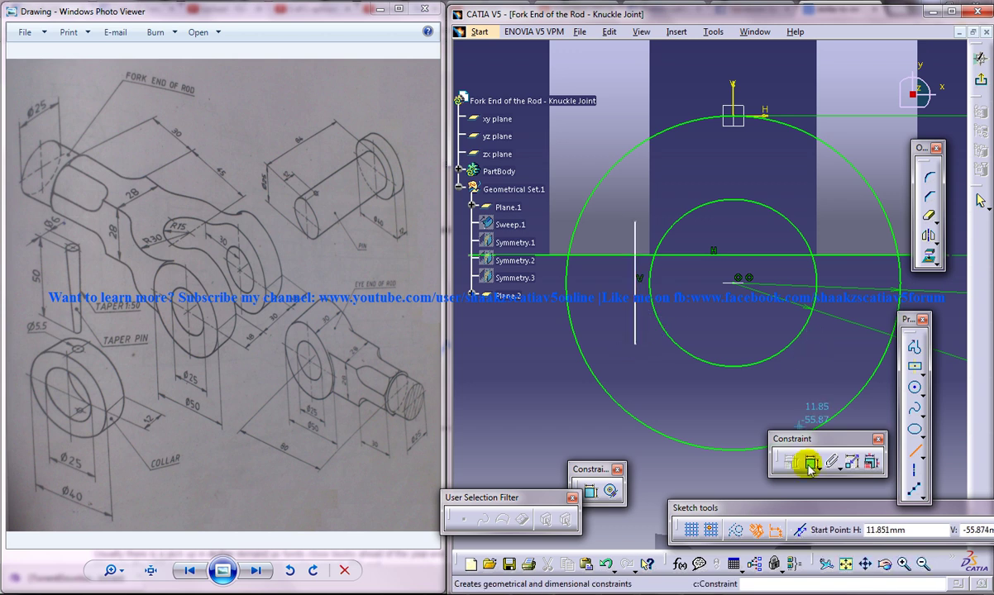
click(654, 284)
right_click(682, 273)
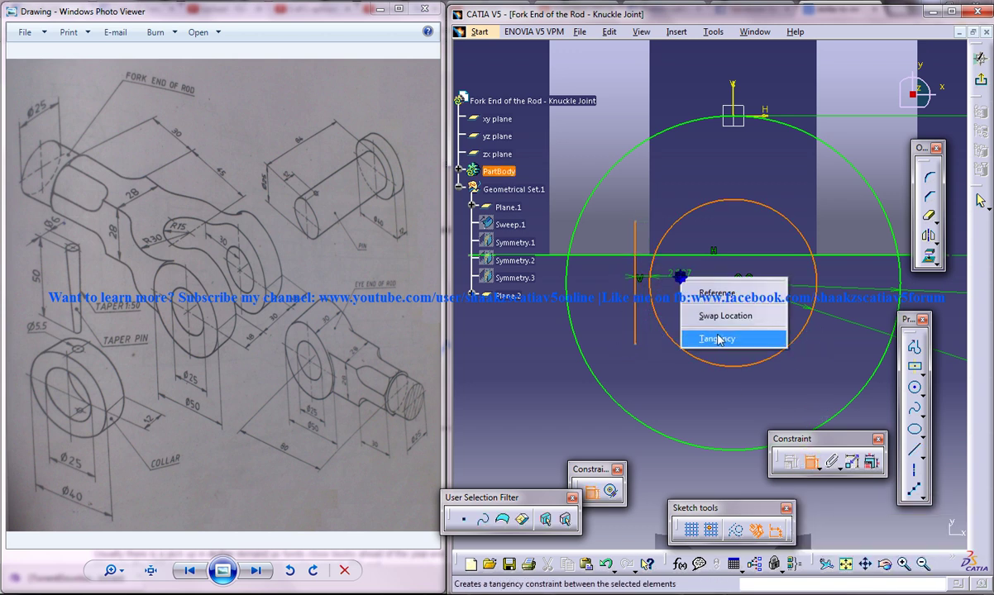
click(702, 337)
middle_drag(701, 274, 818, 288)
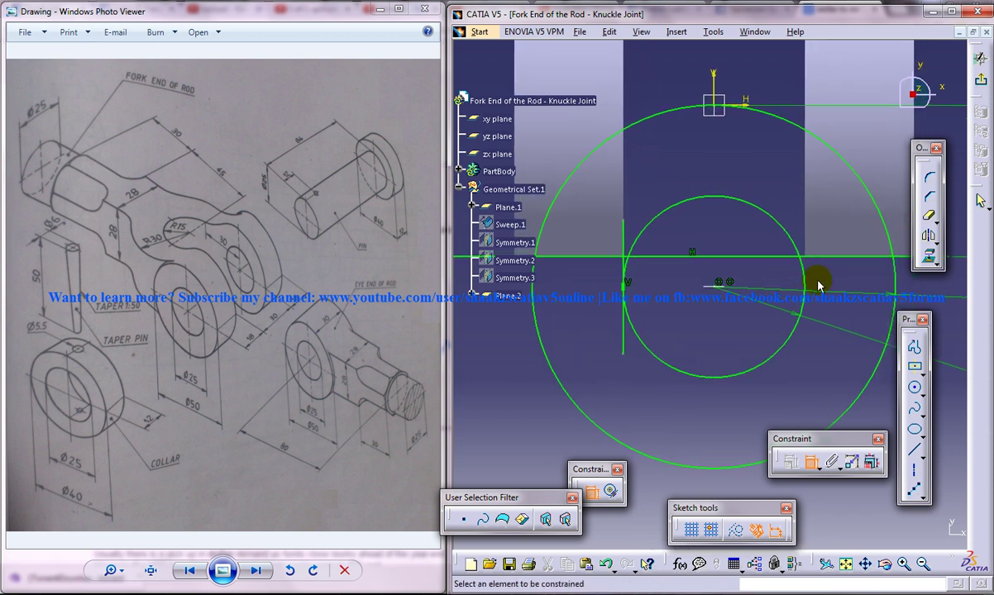
Trim the vertical line's upper and lower stubs and the excess horizontal line piece
click(928, 216)
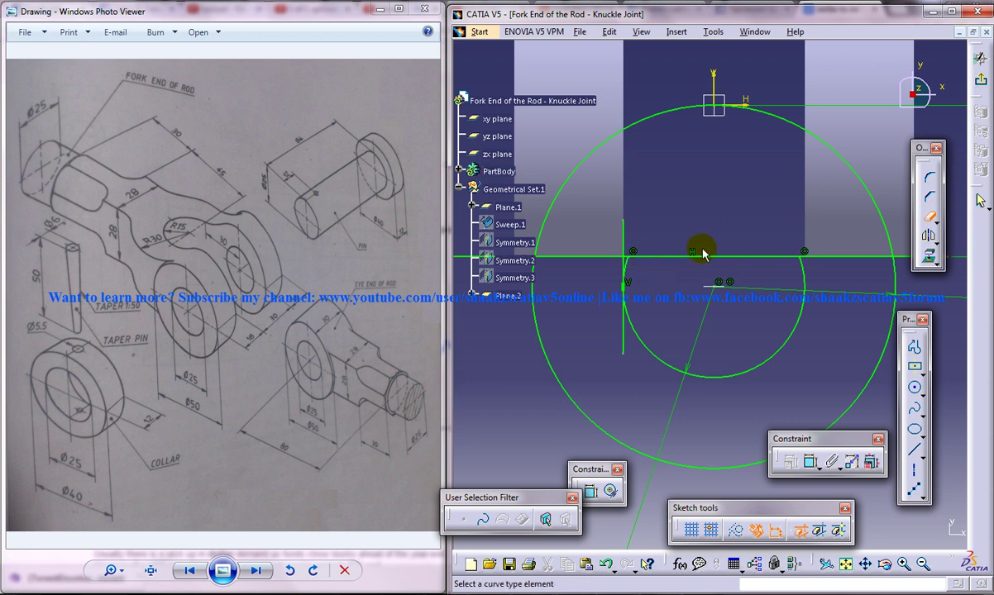
click(626, 242)
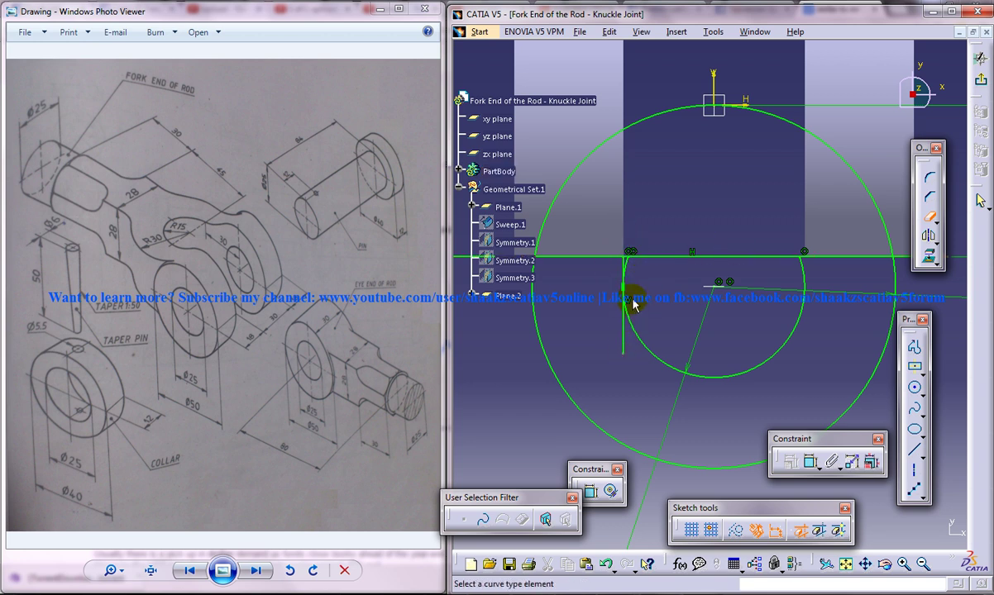
ctrl+middle_drag(634, 299, 632, 287)
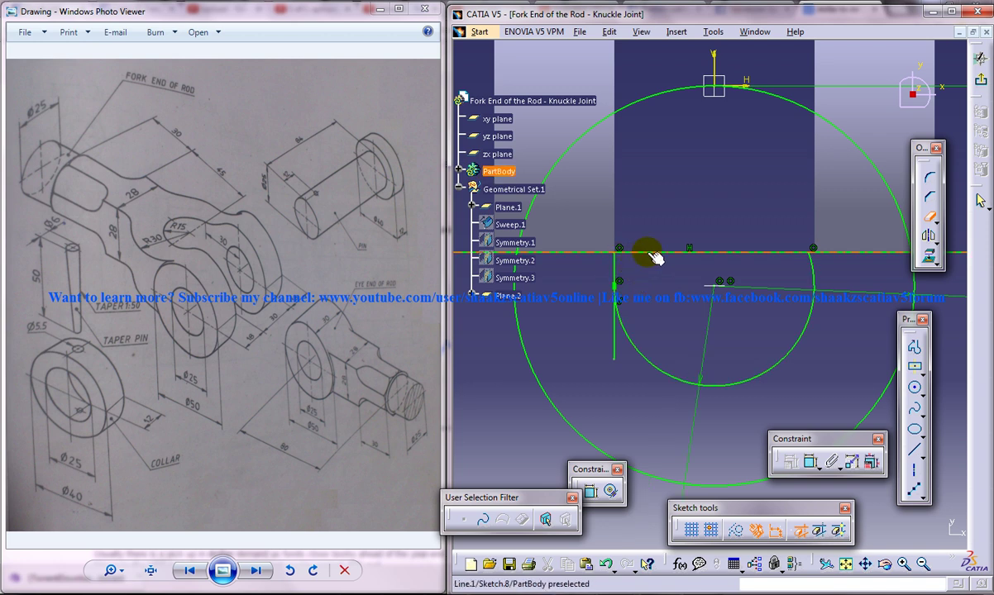
click(649, 253)
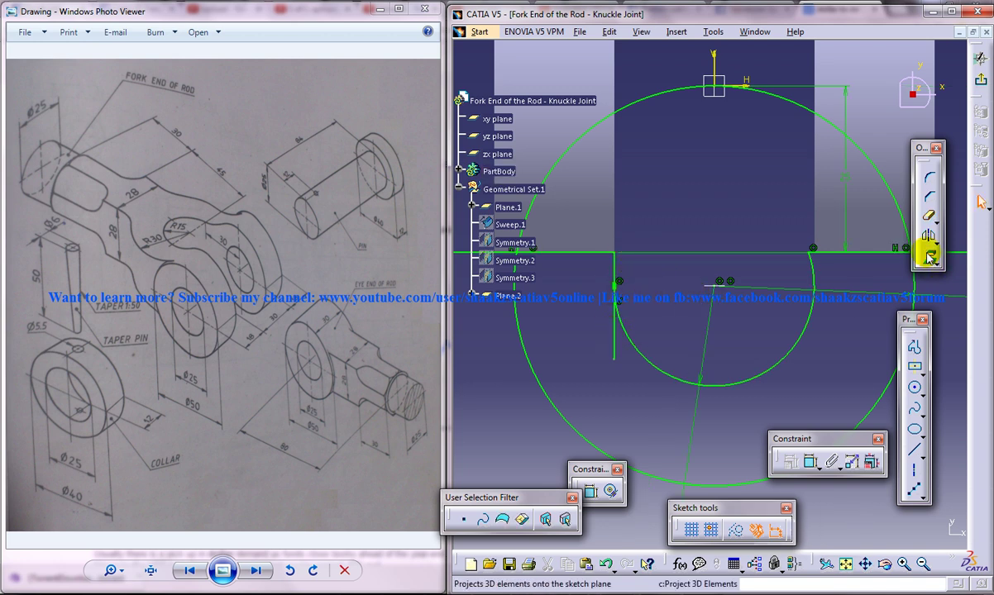
click(928, 217)
click(613, 331)
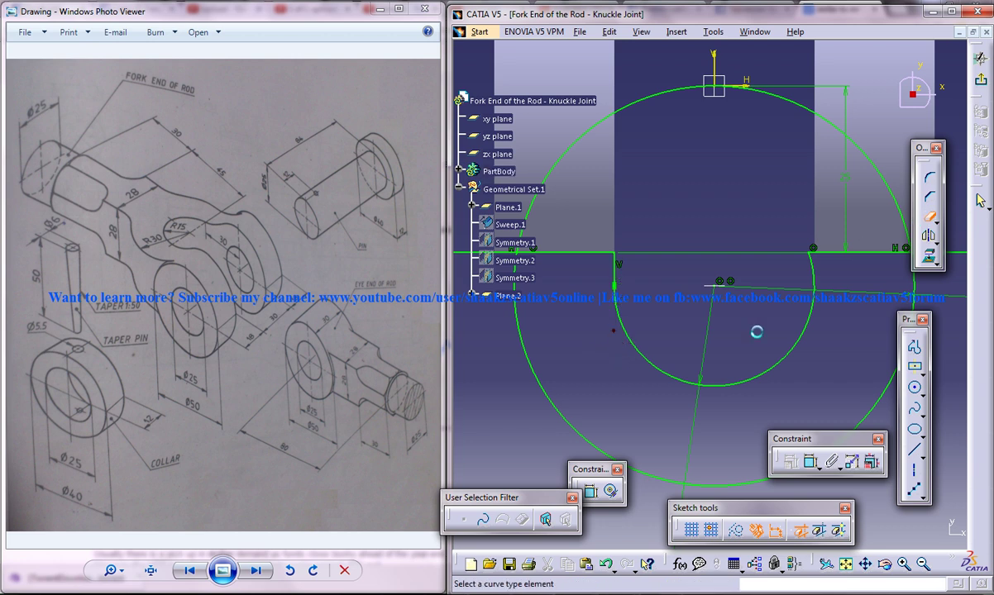
middle_drag(815, 298, 759, 300)
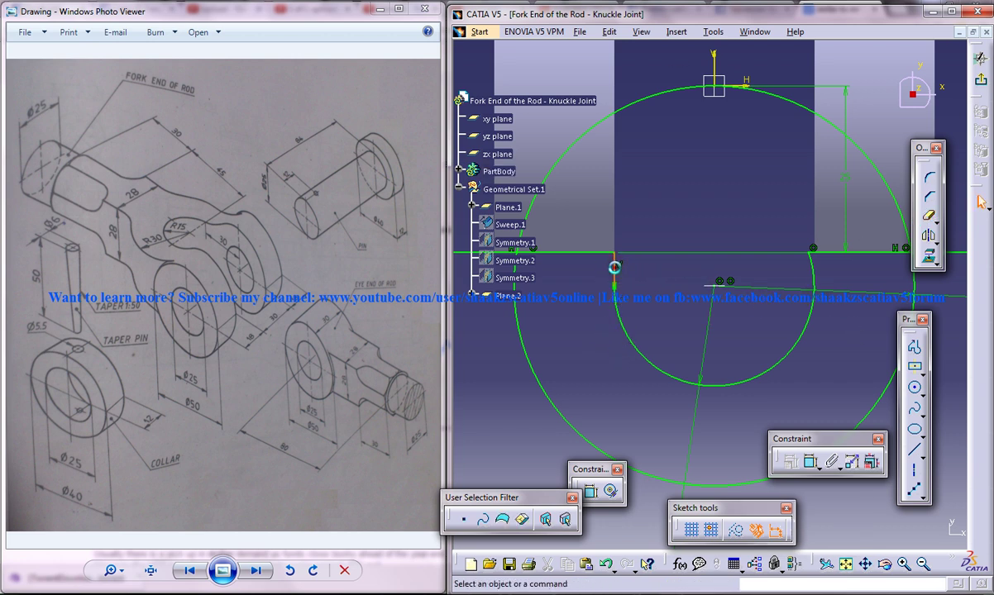
Mirror the tangent vertical line to the right about the vertical axis
click(614, 267)
click(928, 234)
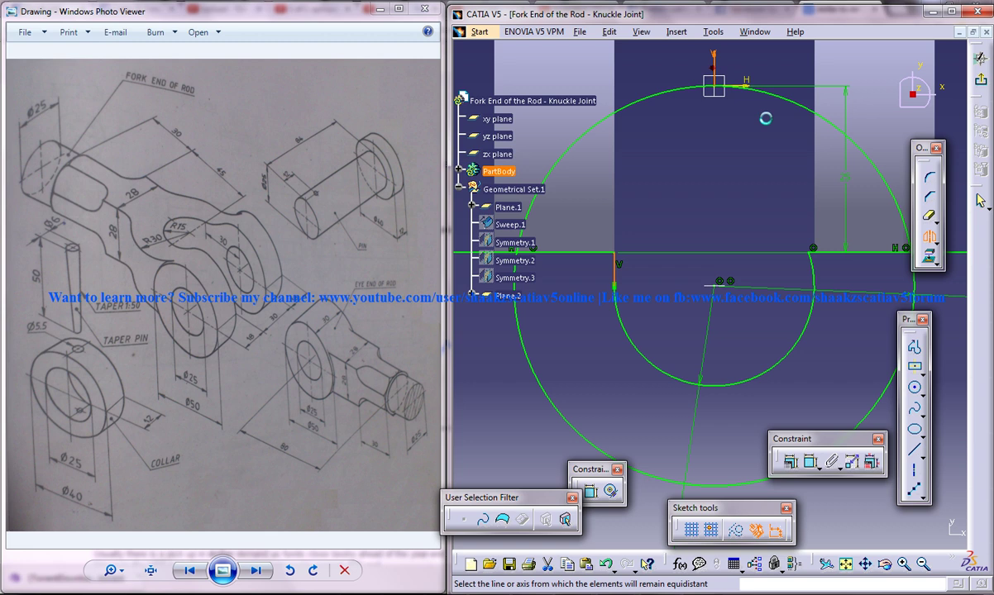
middle_drag(846, 254, 868, 207)
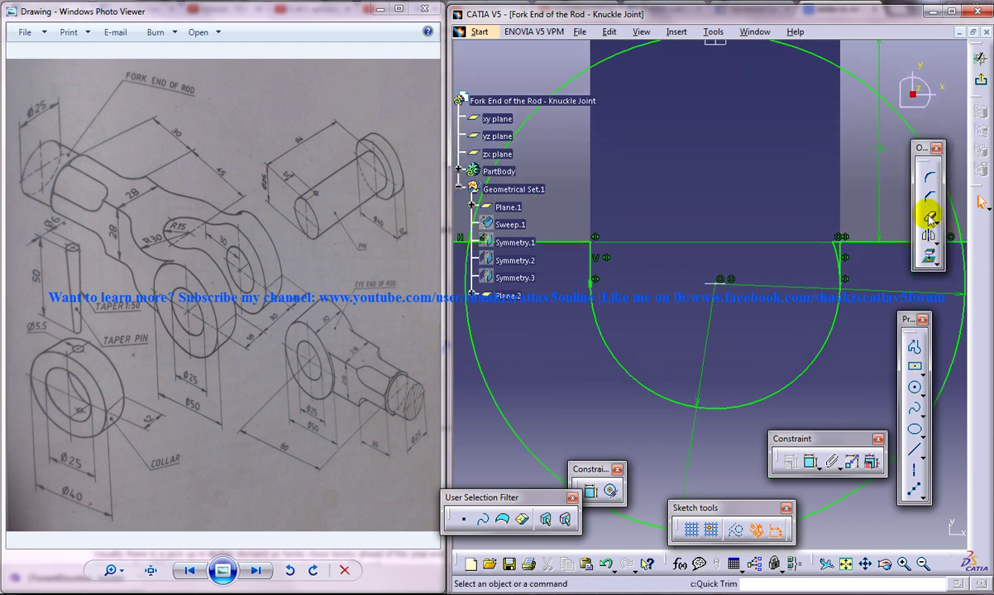
Trim the circles' upper arcs and both overhangs of the horizontal line
click(929, 216)
mouse_move(826, 259)
middle_down()
mouse_move(839, 241)
mouse_move(668, 288)
middle_up()
click(831, 241)
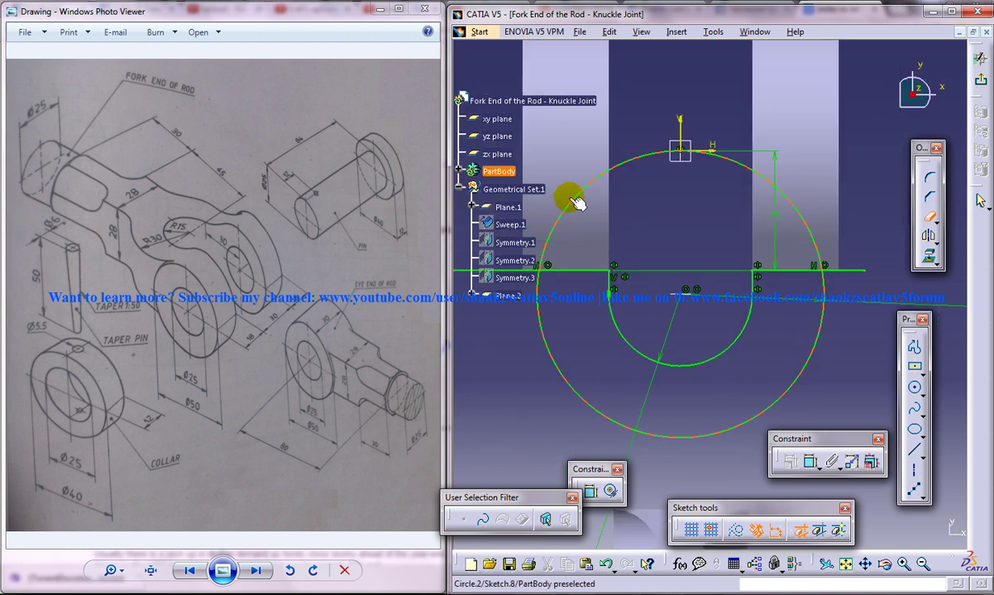
click(576, 195)
middle_drag(666, 188, 576, 282)
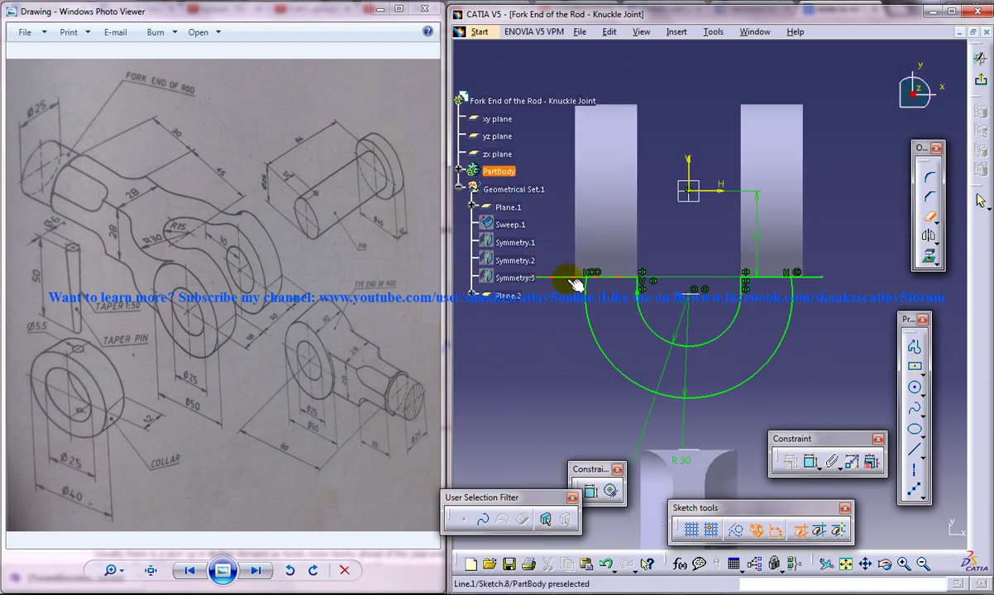
click(558, 277)
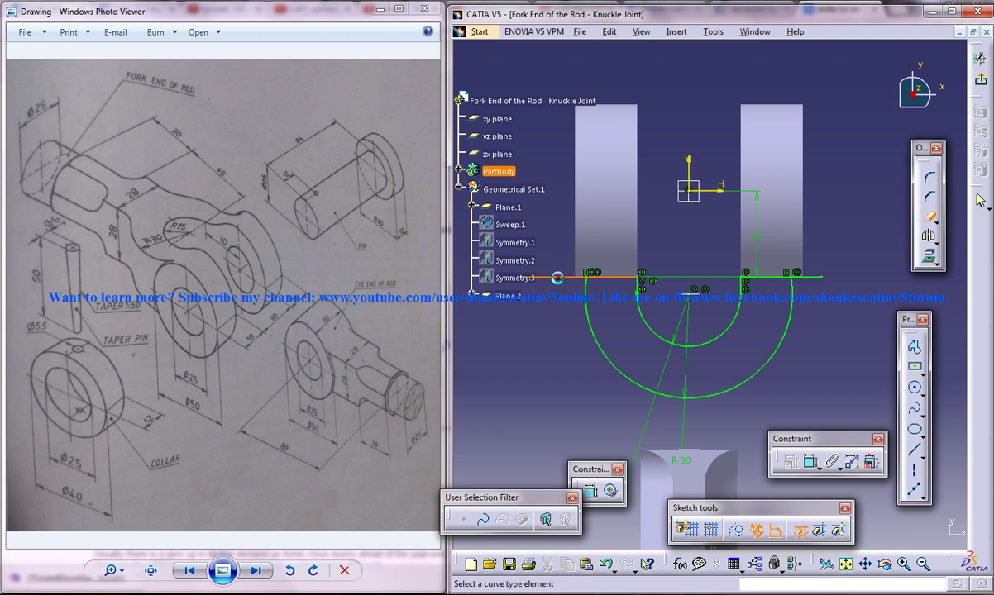
click(817, 283)
middle_drag(712, 374, 682, 295)
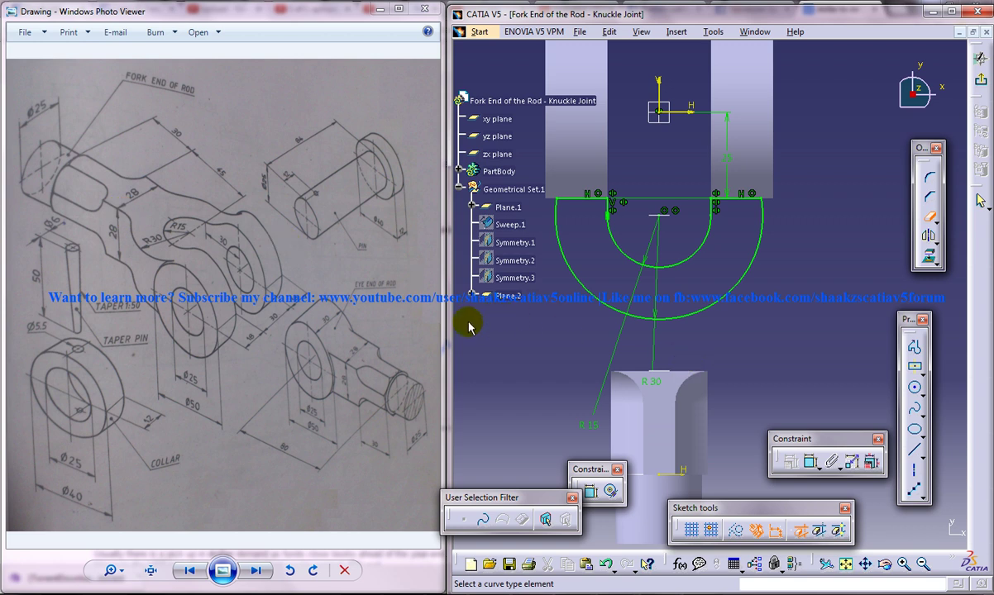
middle_drag(708, 356, 652, 263)
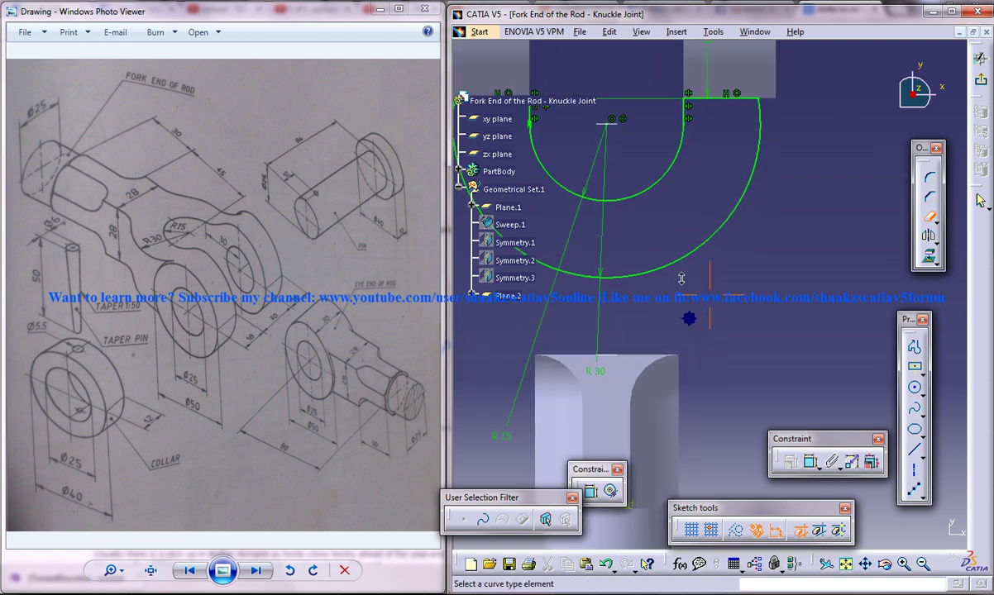
Draw a vertical line down to the rod and constrain its lower end onto the rod edge
click(914, 451)
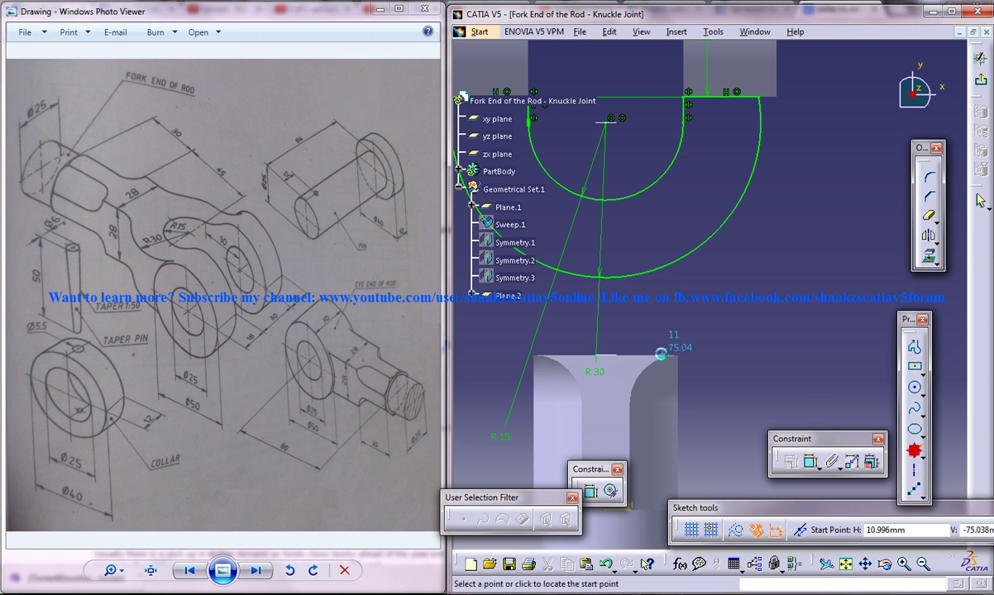
click(694, 213)
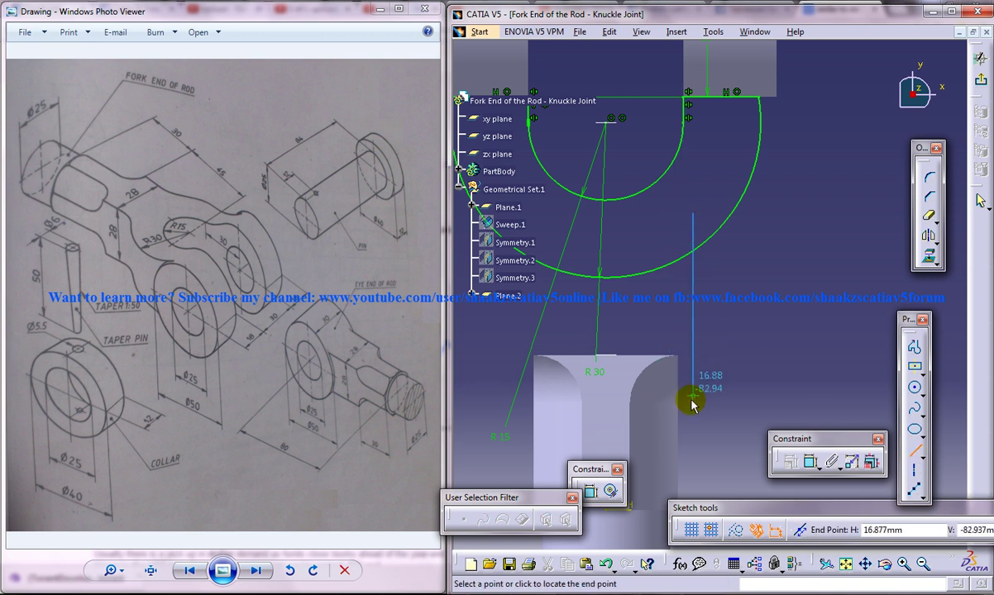
click(692, 399)
click(808, 461)
click(693, 400)
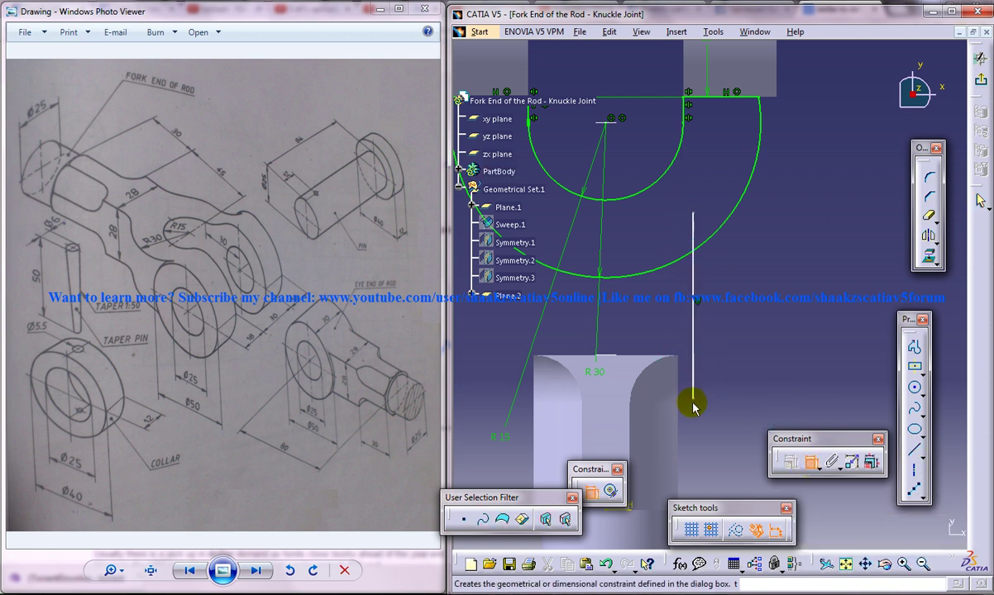
right_click(685, 359)
click(731, 434)
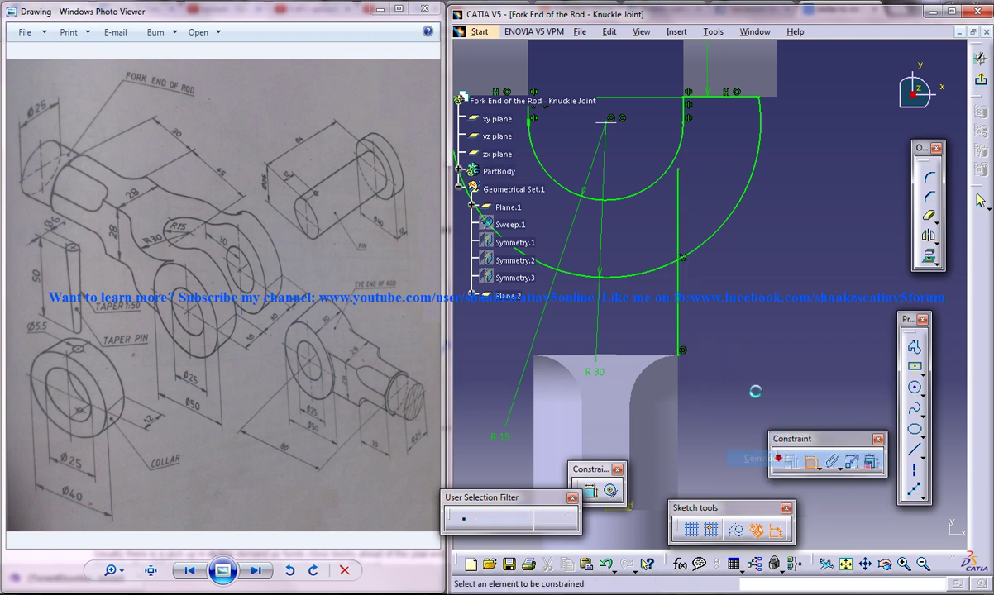
middle_drag(728, 310, 747, 365)
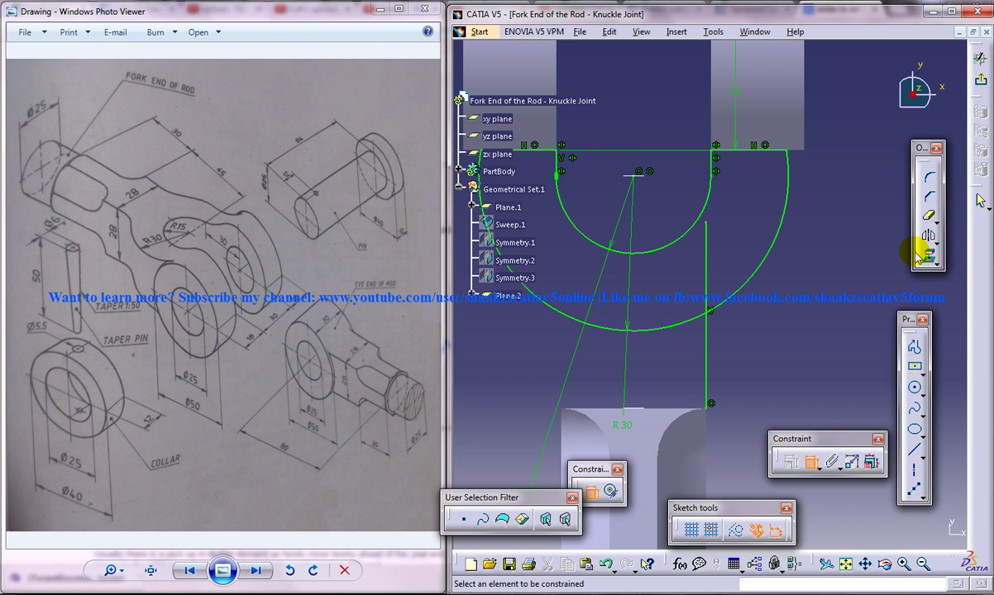
Trim the stub above the arc, mirror the leg to the left, and trim the arc bottom between legs
click(871, 200)
click(707, 254)
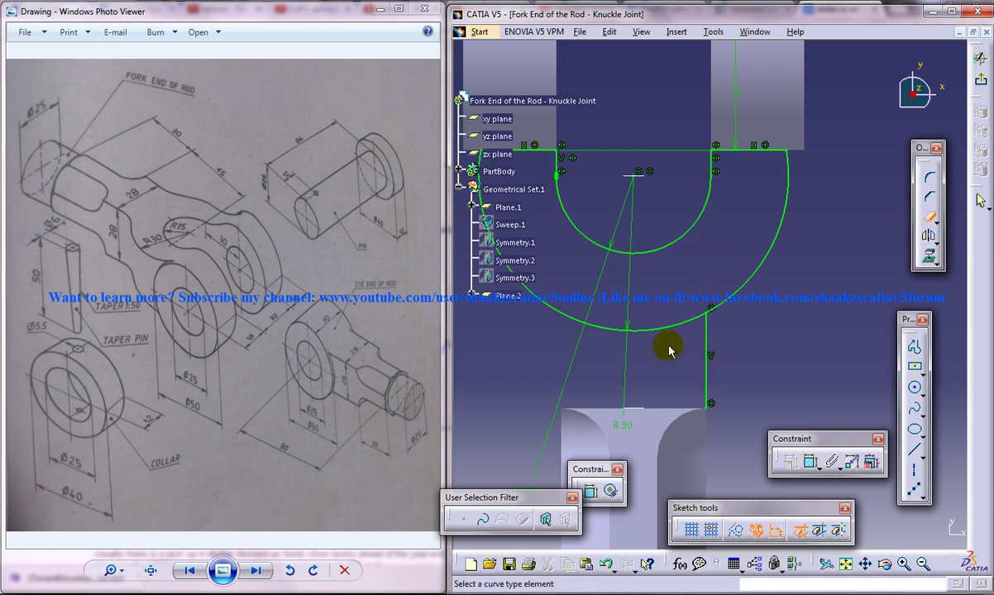
ctrl+middle_drag(688, 318, 649, 353)
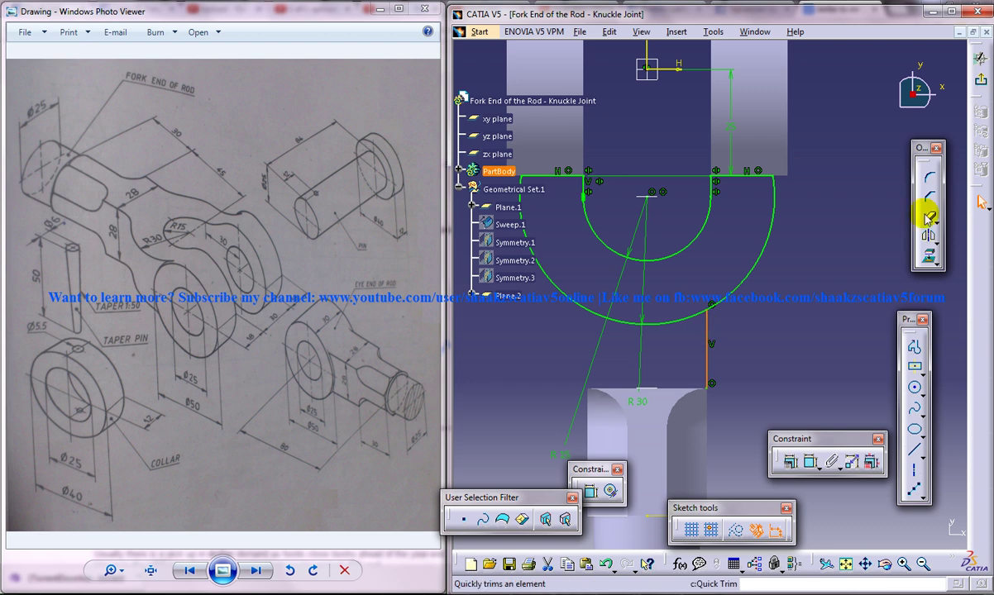
click(928, 236)
click(645, 53)
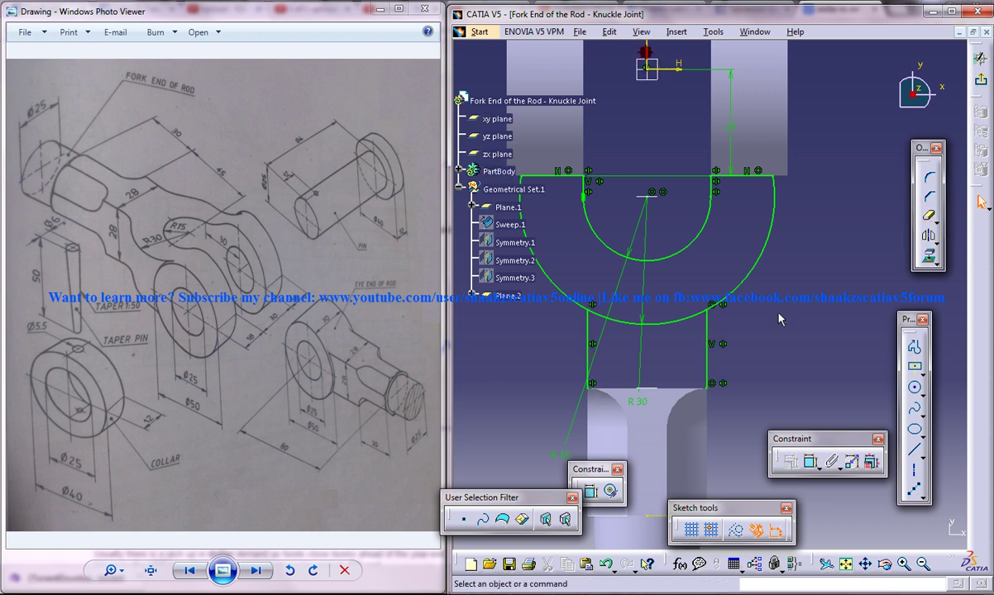
ctrl+middle_drag(778, 314, 907, 234)
click(929, 216)
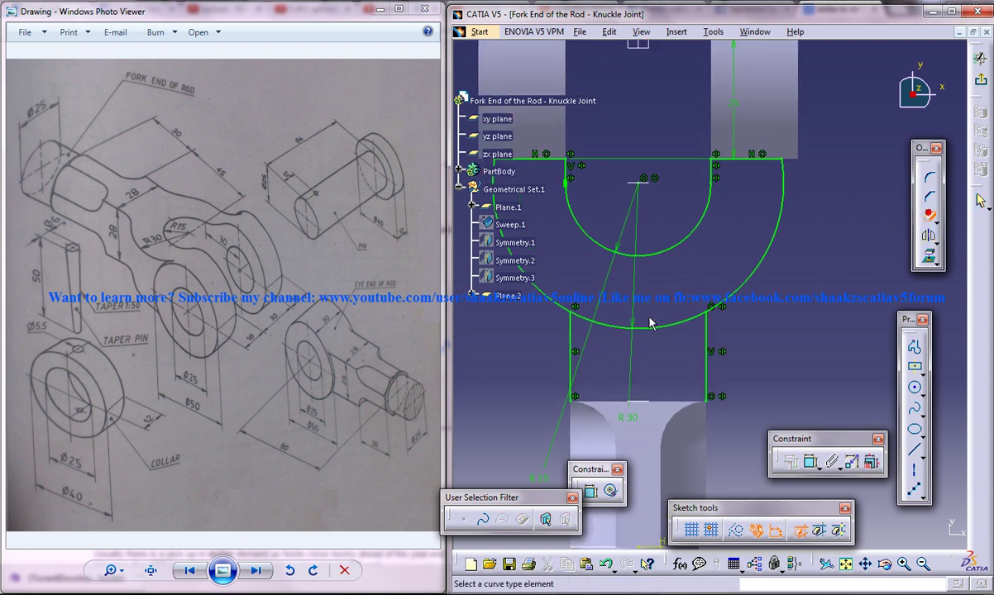
click(707, 325)
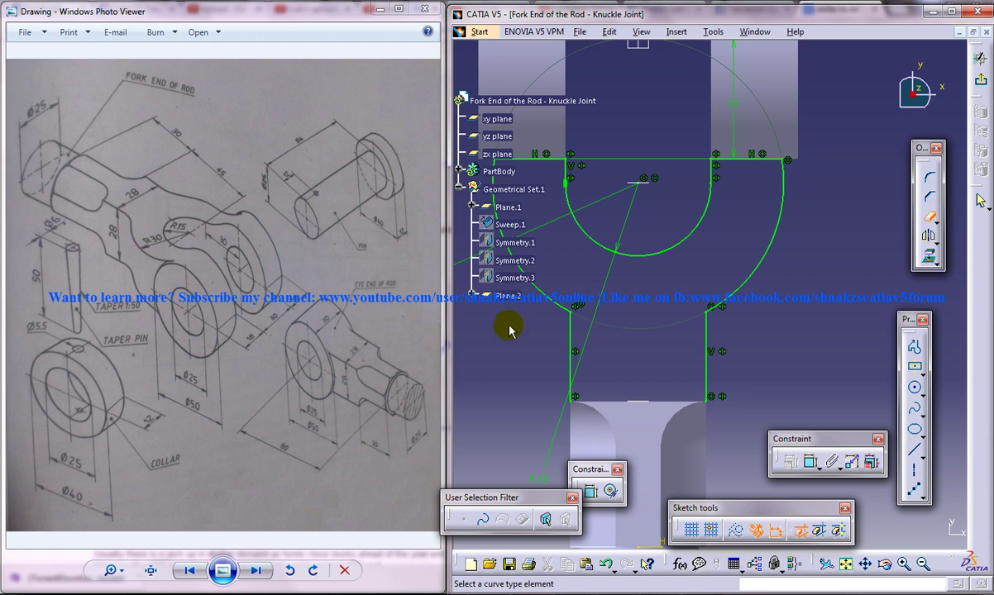
Round the right arc-to-leg corner with a 5 mm fillet
click(929, 177)
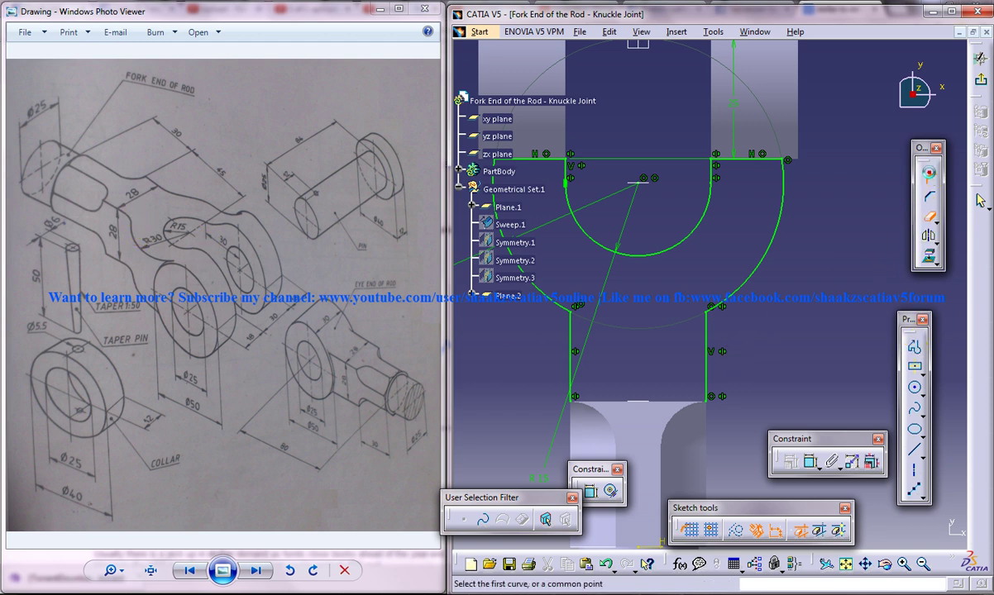
click(716, 308)
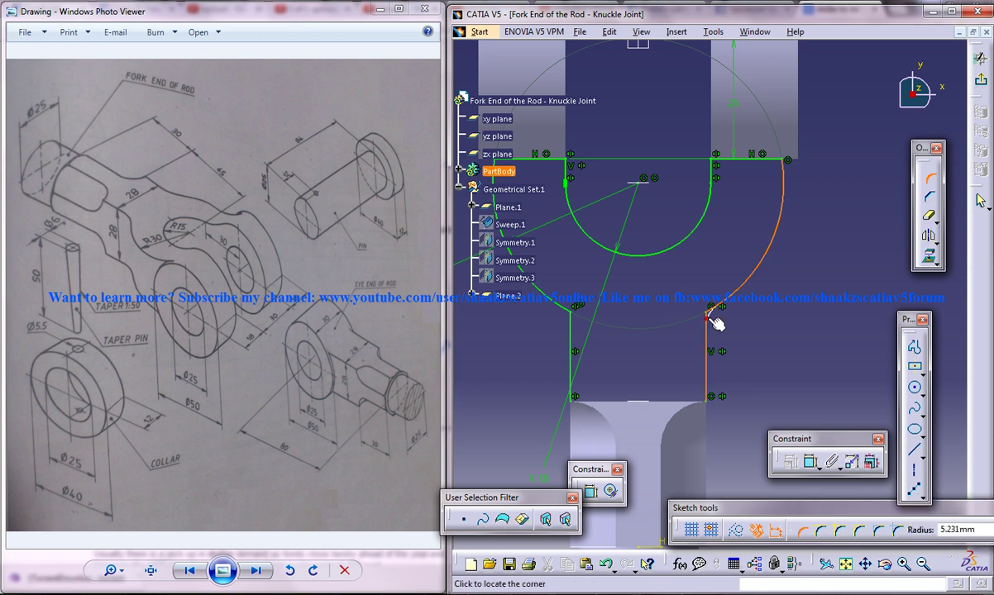
click(716, 319)
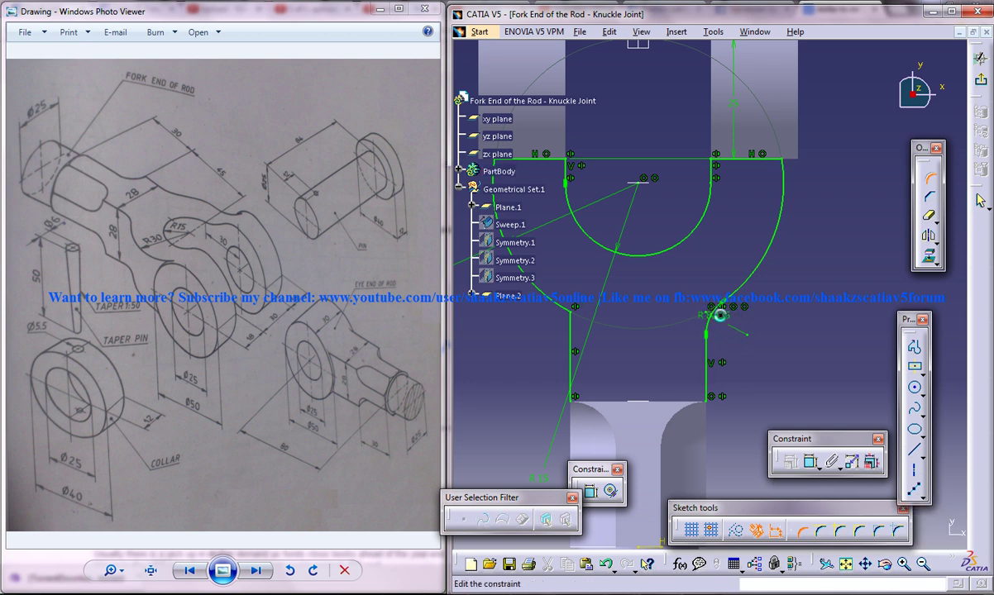
double_click(720, 315)
text(5)
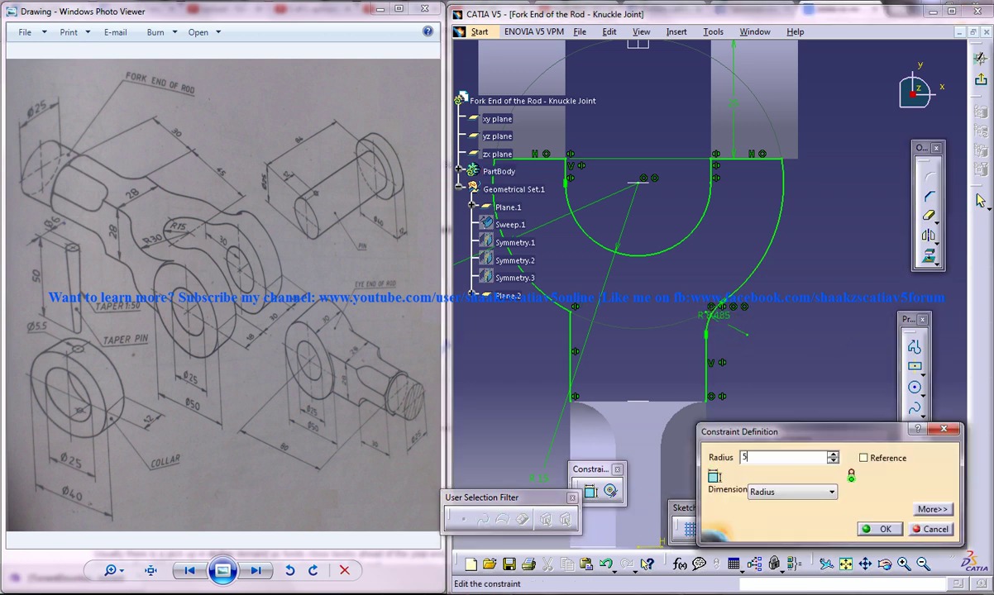
key(Return)
click(612, 330)
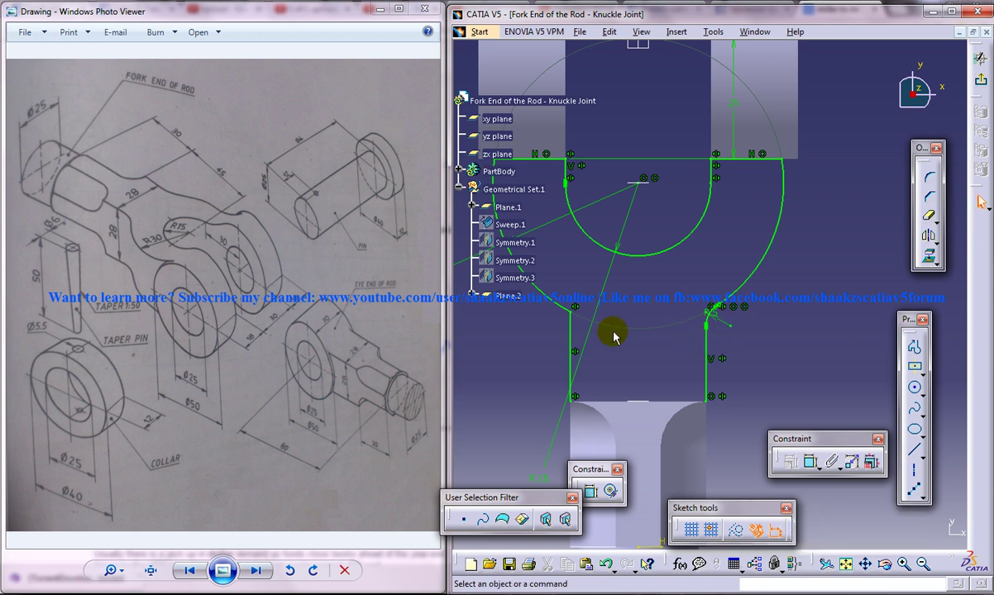
Round the left arc-to-leg corner with a 5 mm fillet
click(918, 190)
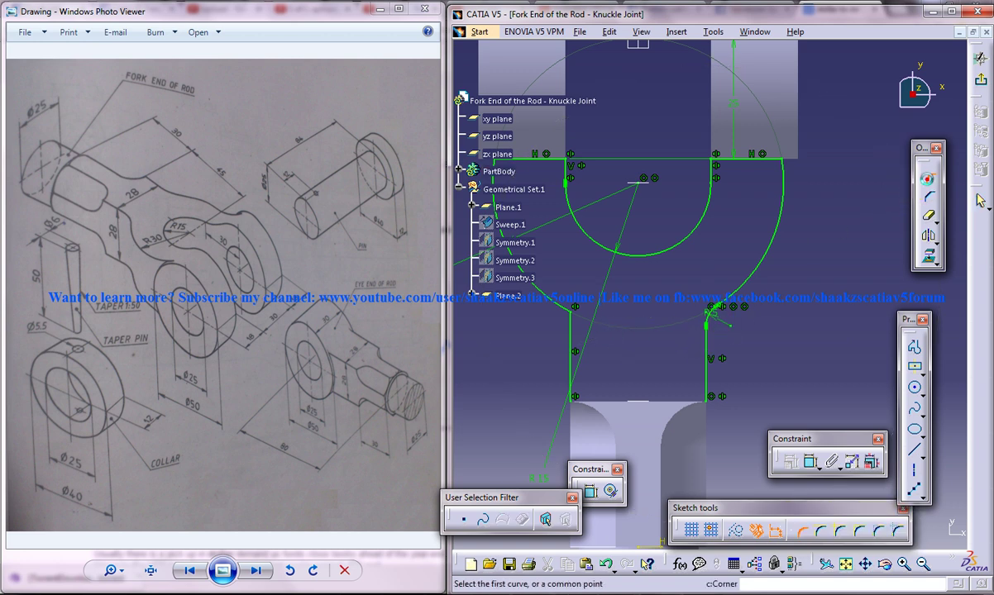
click(563, 312)
click(569, 317)
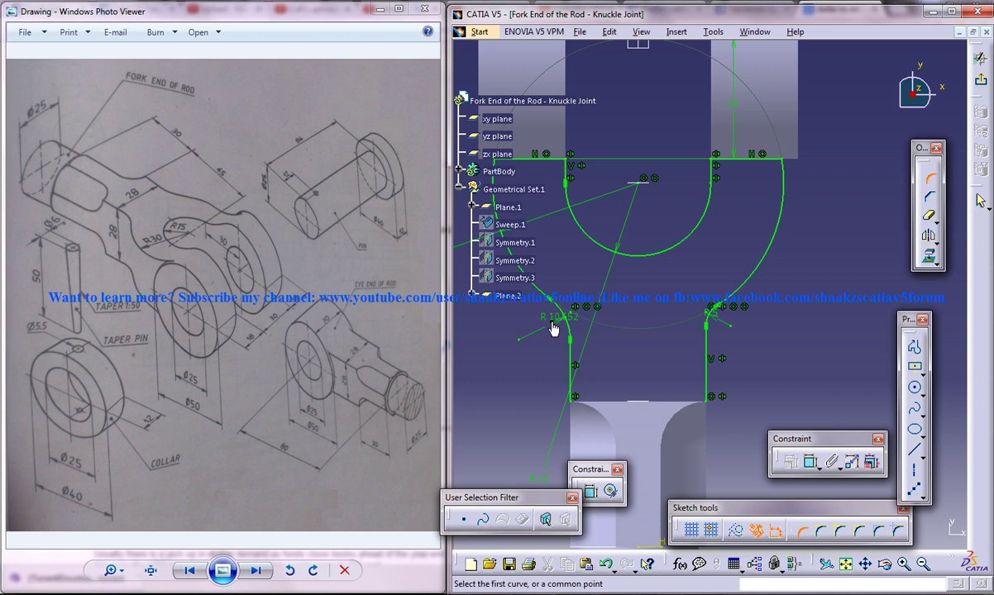
double_click(553, 326)
key(Return)
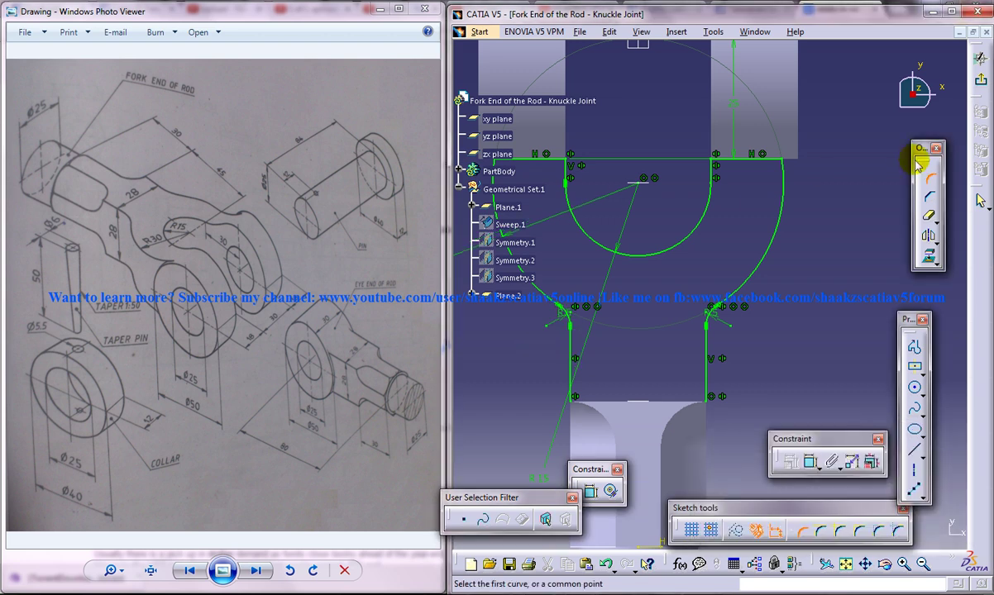
Exit the sketch, orbit to inspect the profile, then reopen Sketch.8 for editing
click(979, 78)
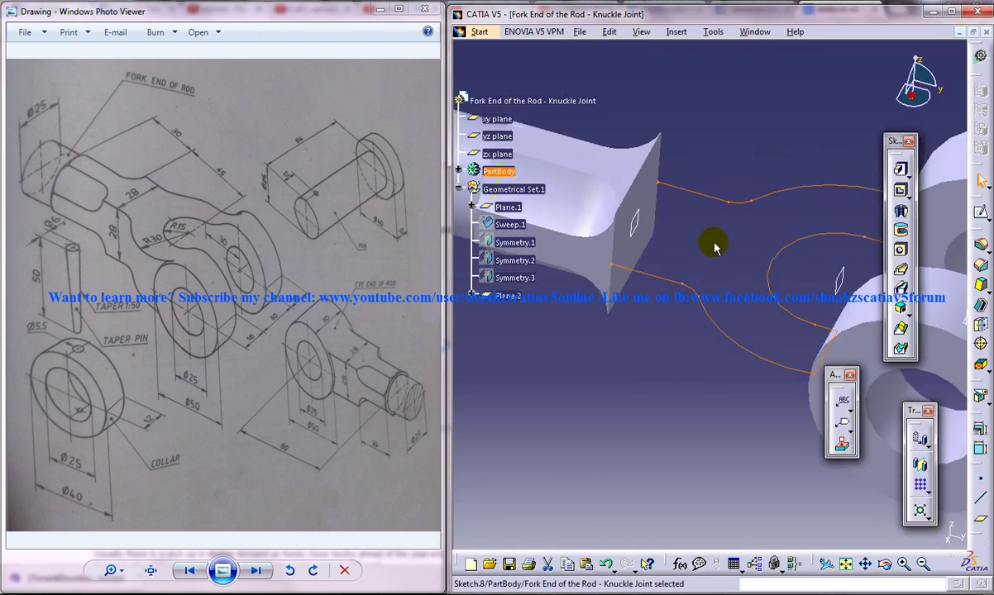
mouse_move(726, 272)
middle_down()
mouse_move(697, 290)
mouse_move(710, 284)
mouse_move(667, 202)
mouse_move(632, 244)
mouse_move(647, 195)
mouse_move(663, 250)
mouse_move(661, 235)
mouse_move(701, 250)
middle_up()
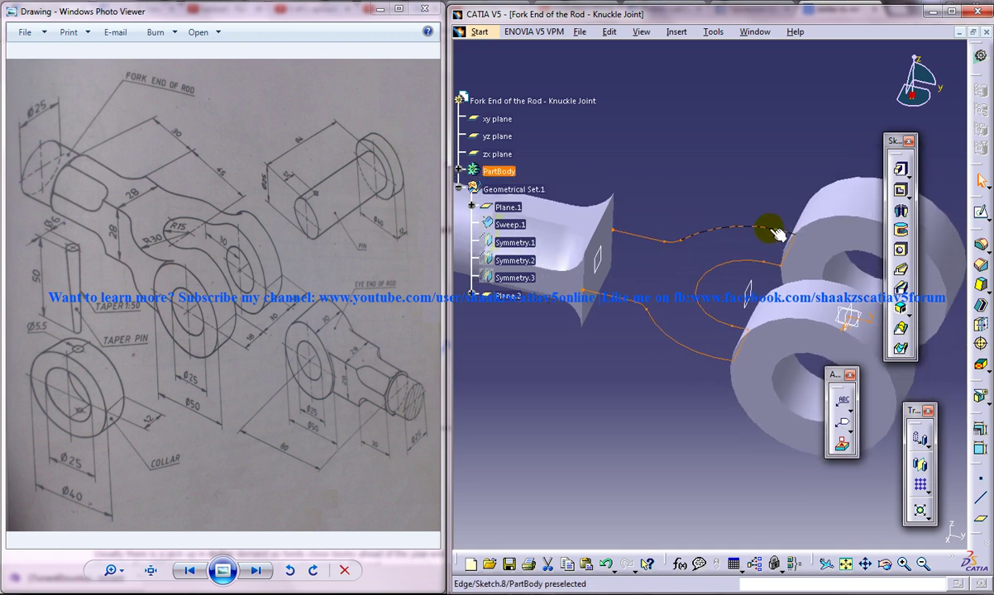
double_click(807, 247)
mouse_move(780, 266)
middle_down()
mouse_move(785, 273)
mouse_move(731, 288)
mouse_move(721, 322)
mouse_move(792, 290)
mouse_move(783, 312)
mouse_move(680, 275)
middle_up()
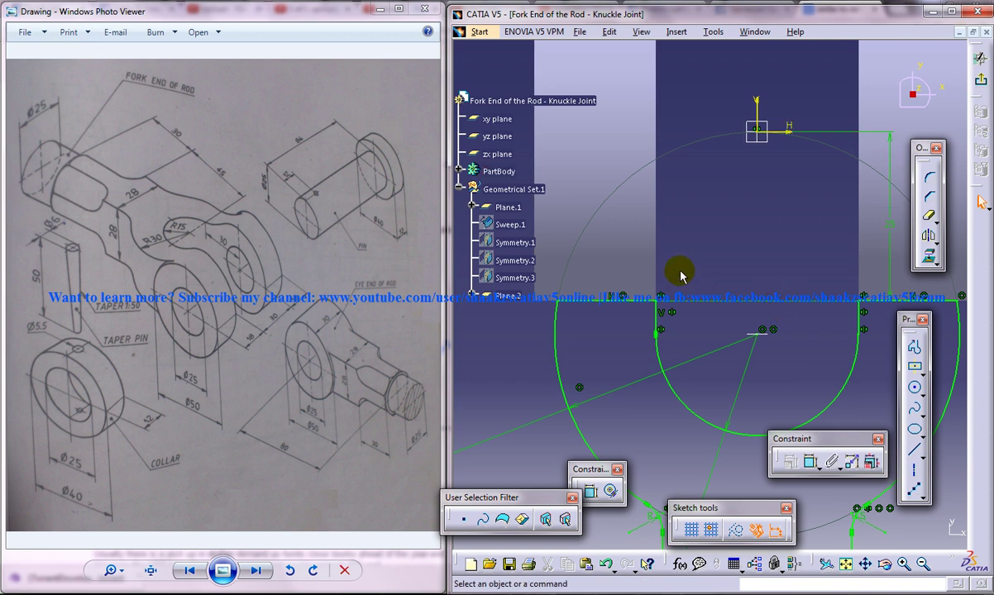
Draw a rectangle at the top-left of the fork profile and trim the unneeded segment at its base
click(918, 377)
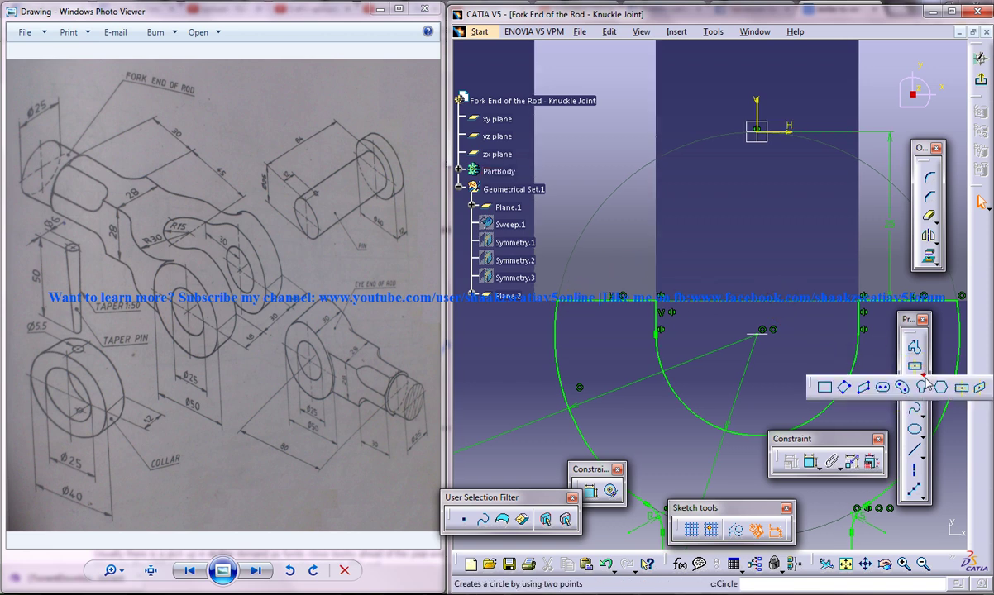
click(831, 389)
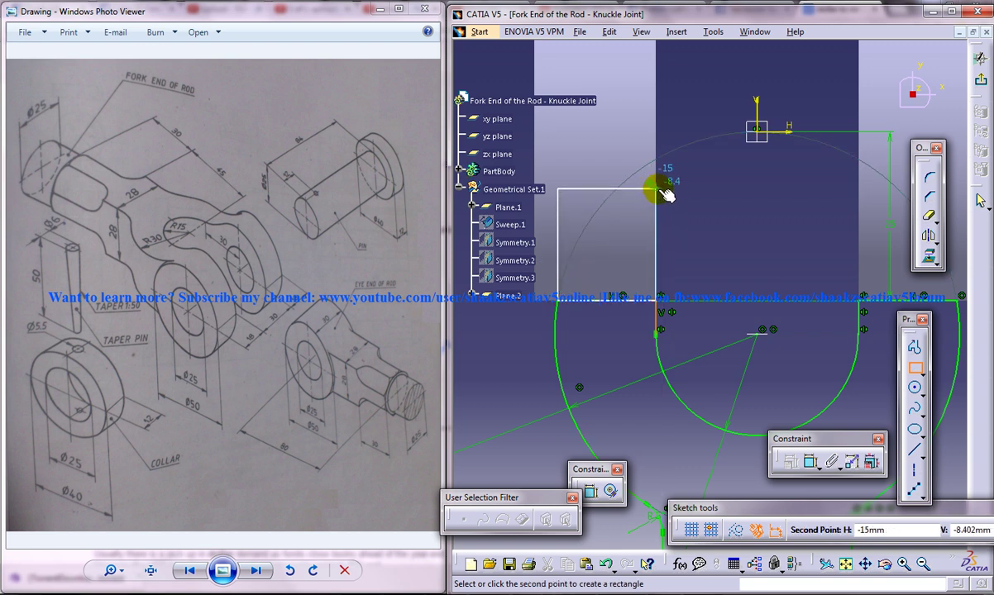
click(660, 215)
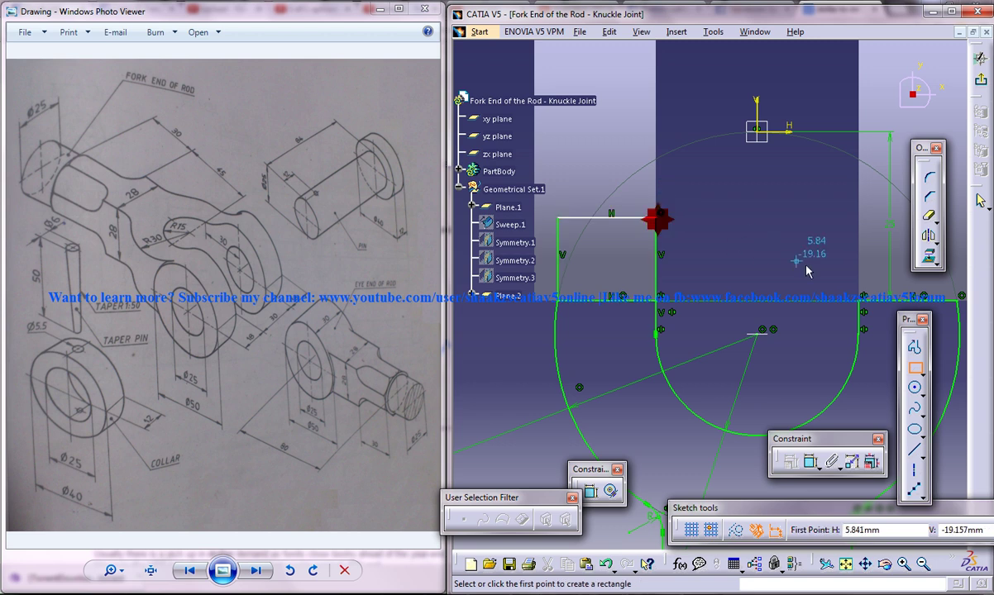
click(929, 216)
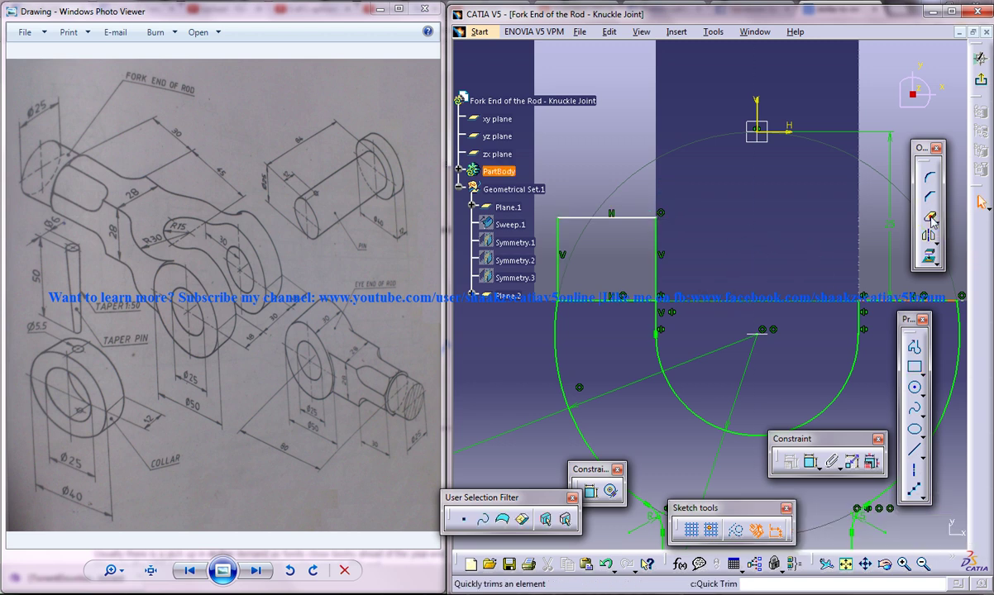
click(624, 305)
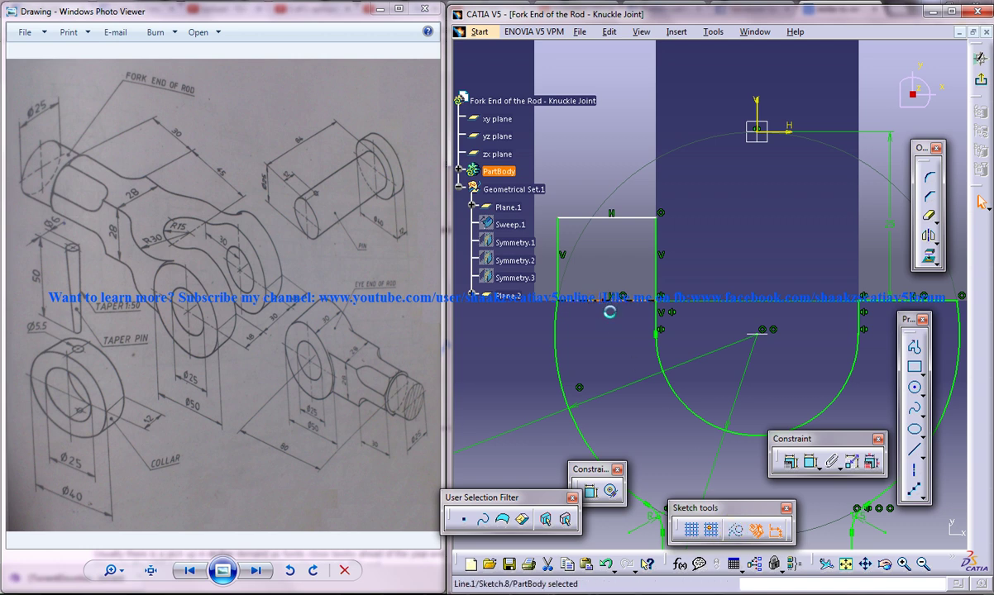
Convert one of the rectangle's lines to construction geometry
click(620, 328)
click(599, 299)
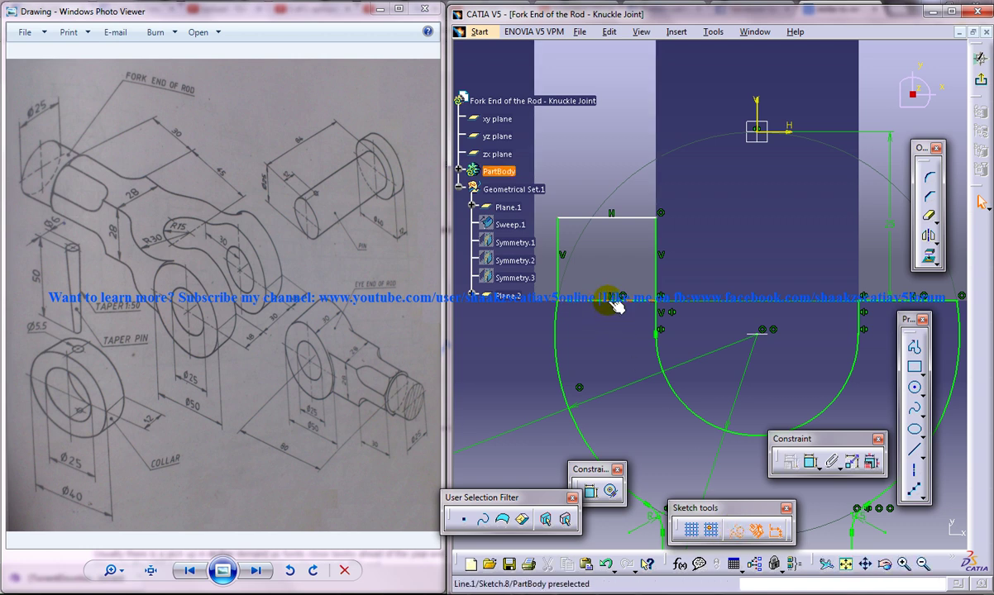
click(737, 532)
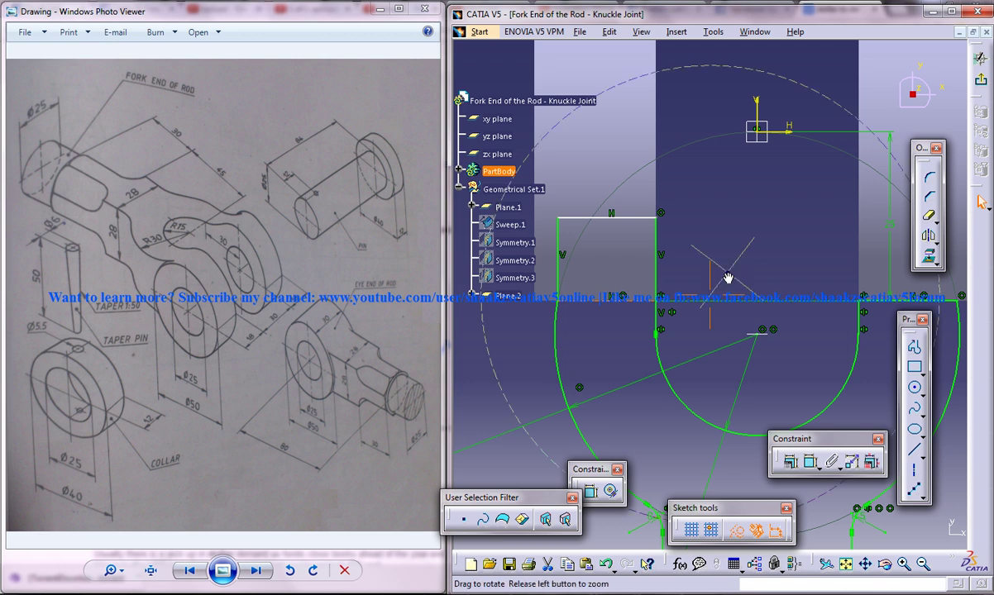
middle_drag(691, 262, 690, 272)
Mirror the rectangle about the V axis onto the right side of the profile
click(599, 223)
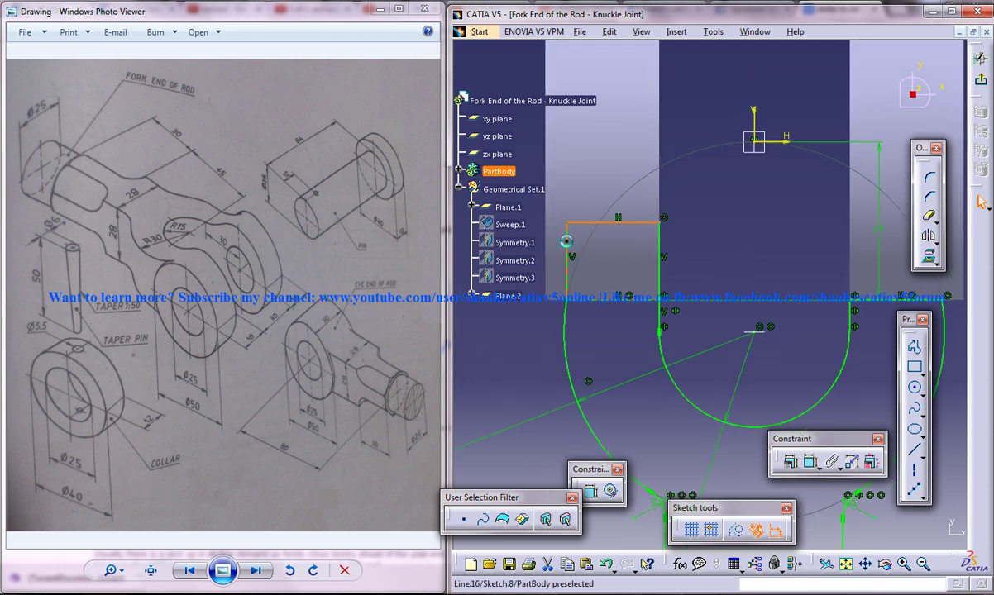
middle_drag(566, 242, 521, 237)
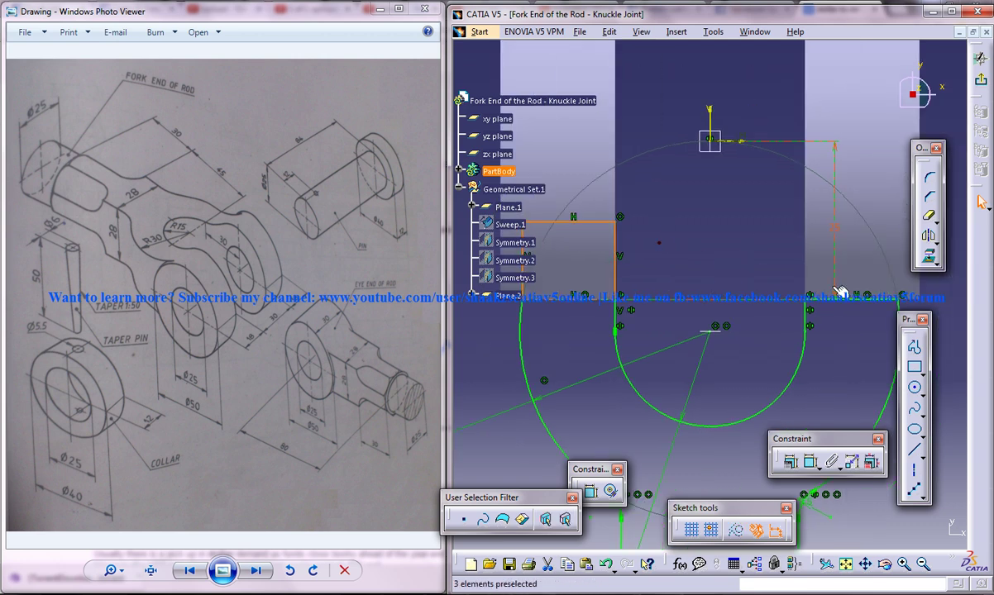
click(830, 318)
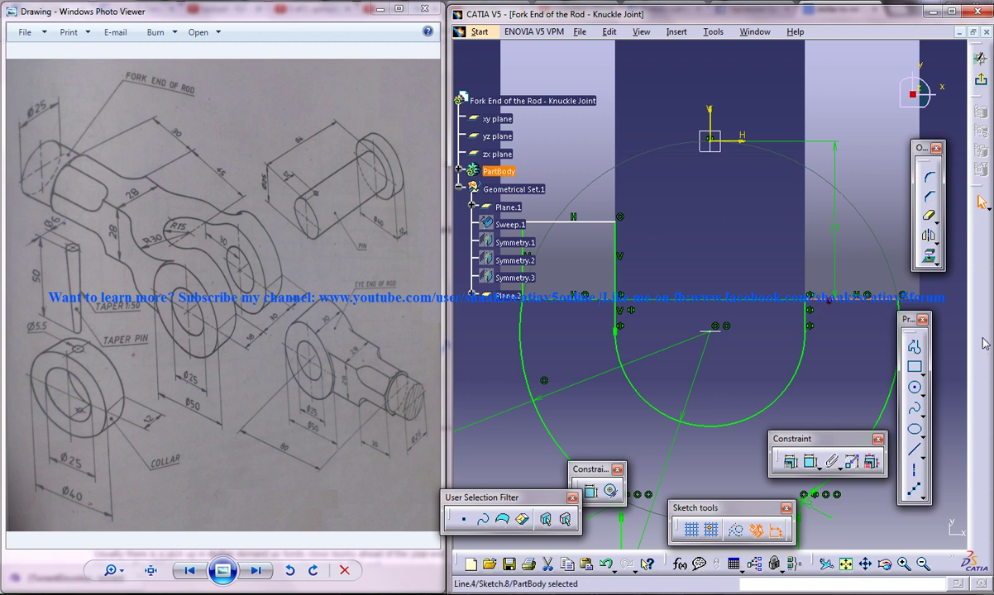
click(736, 530)
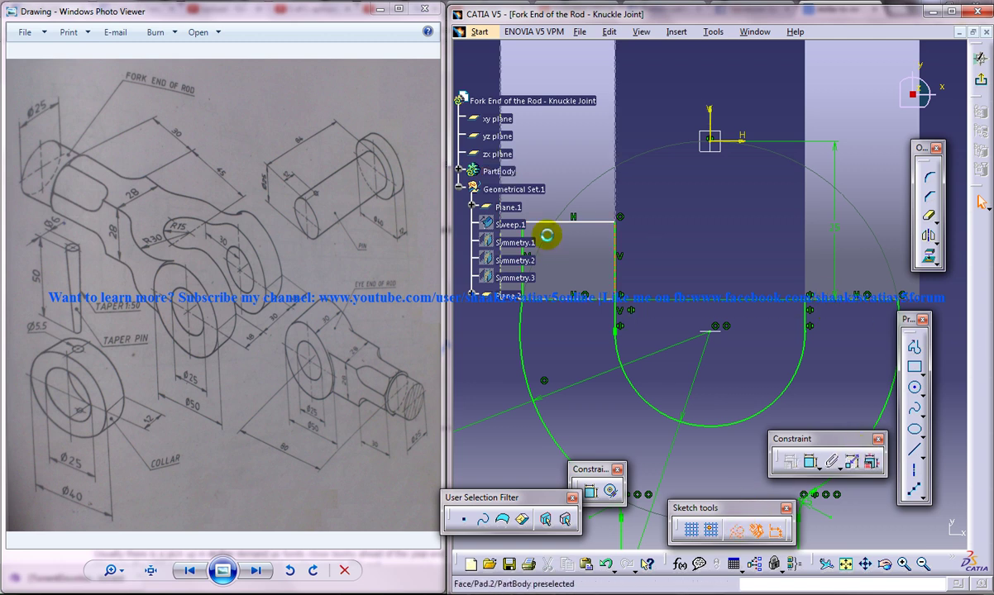
middle_drag(556, 222, 582, 218)
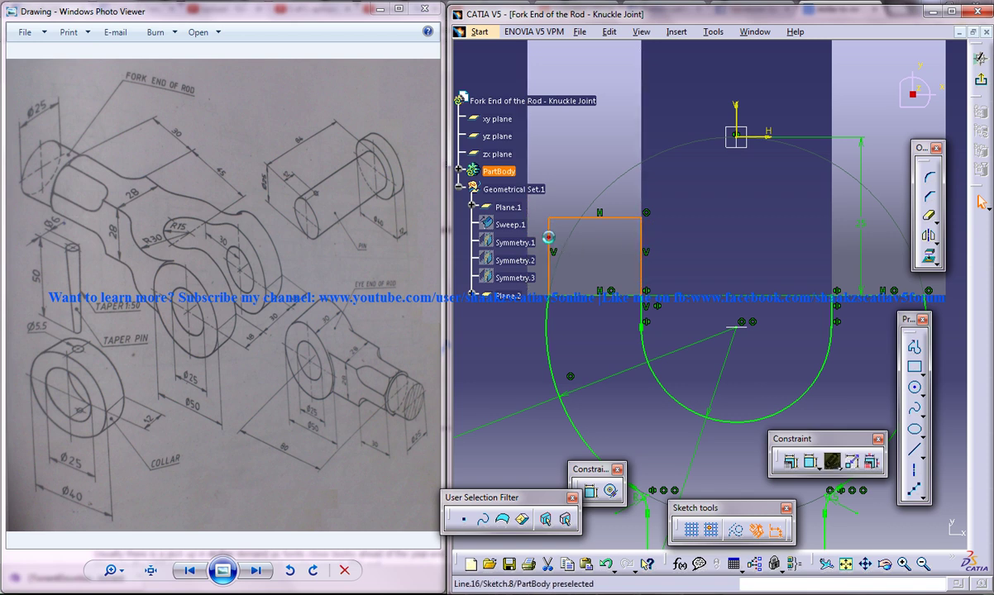
click(929, 235)
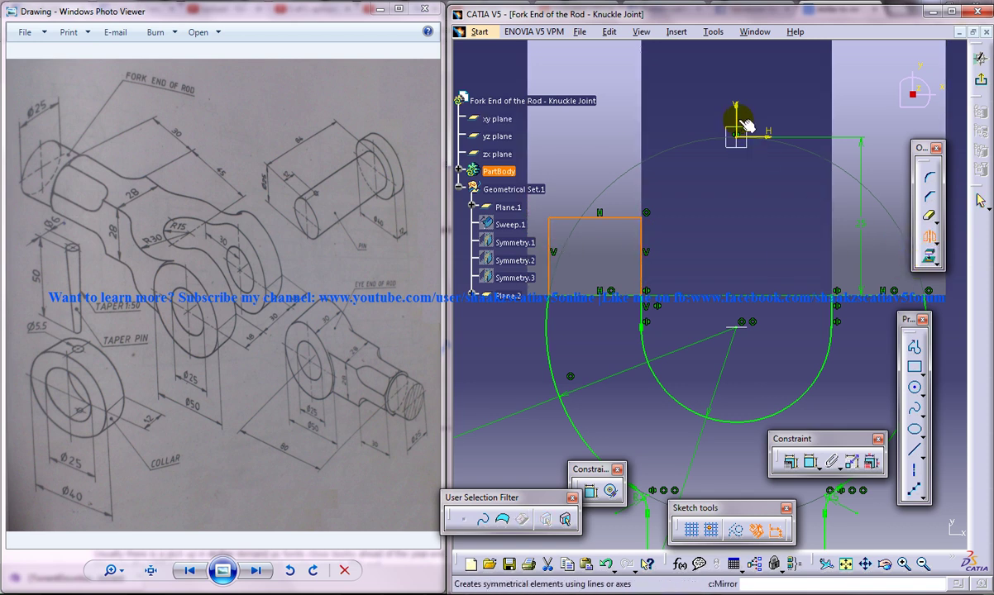
middle_drag(790, 200, 696, 200)
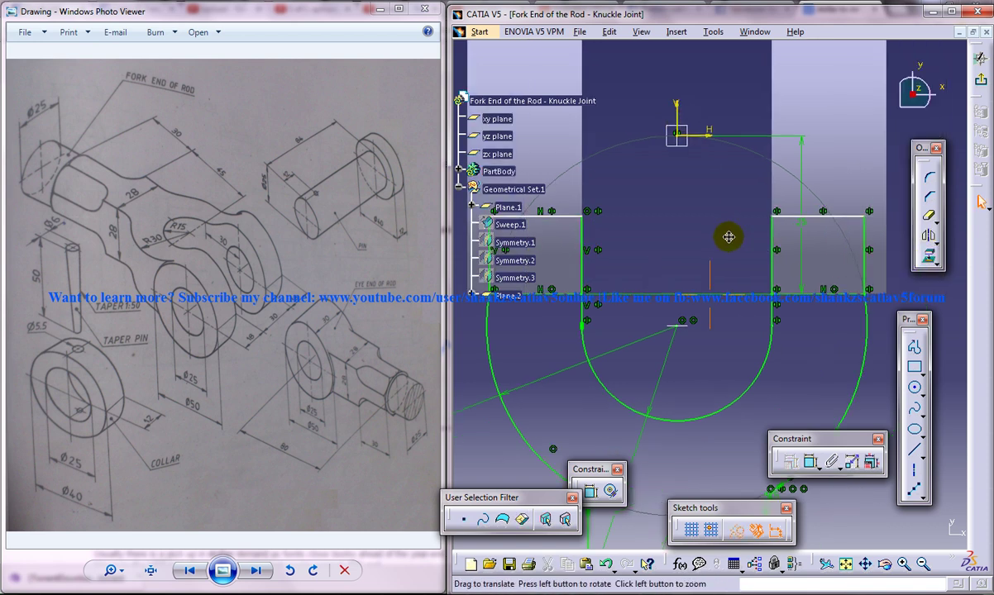
Exit the sketch, attempt a pad, then dismiss the invalid-profile error and cancel it
click(981, 78)
mouse_move(694, 293)
middle_down()
mouse_move(709, 300)
mouse_move(772, 288)
mouse_move(792, 224)
mouse_move(837, 246)
mouse_move(850, 273)
mouse_move(821, 283)
middle_up()
click(897, 168)
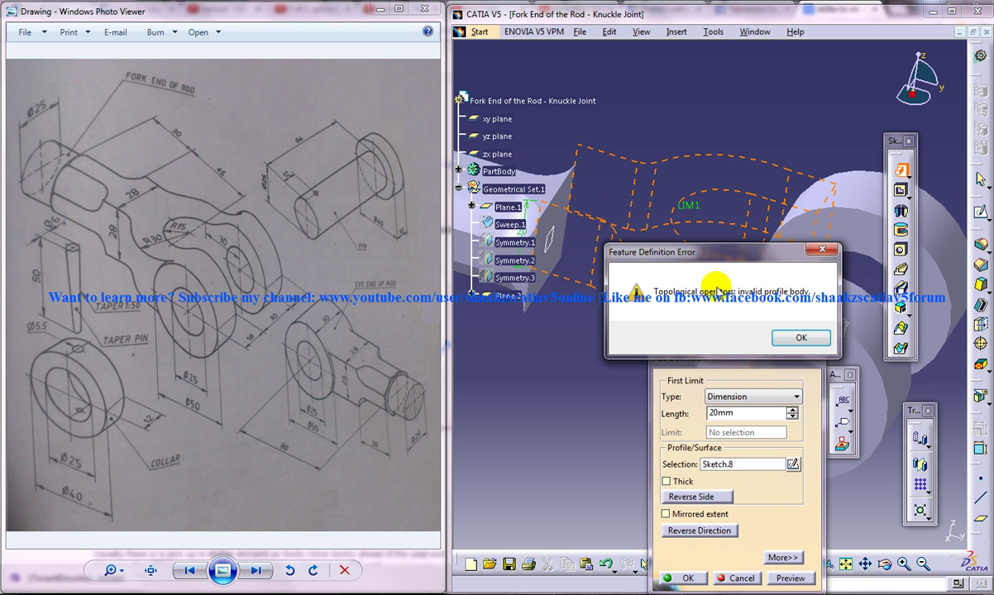
click(795, 337)
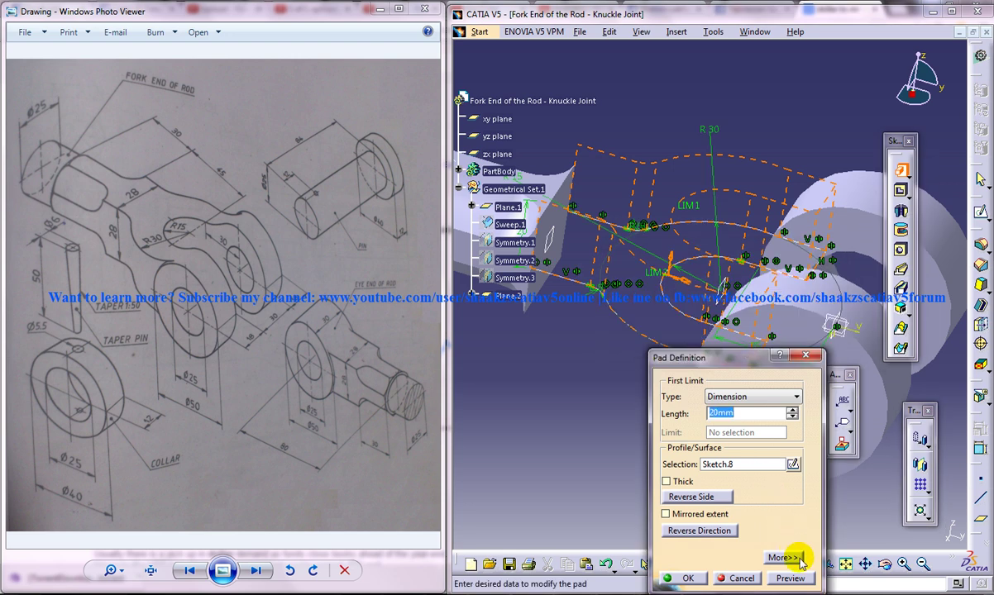
click(747, 580)
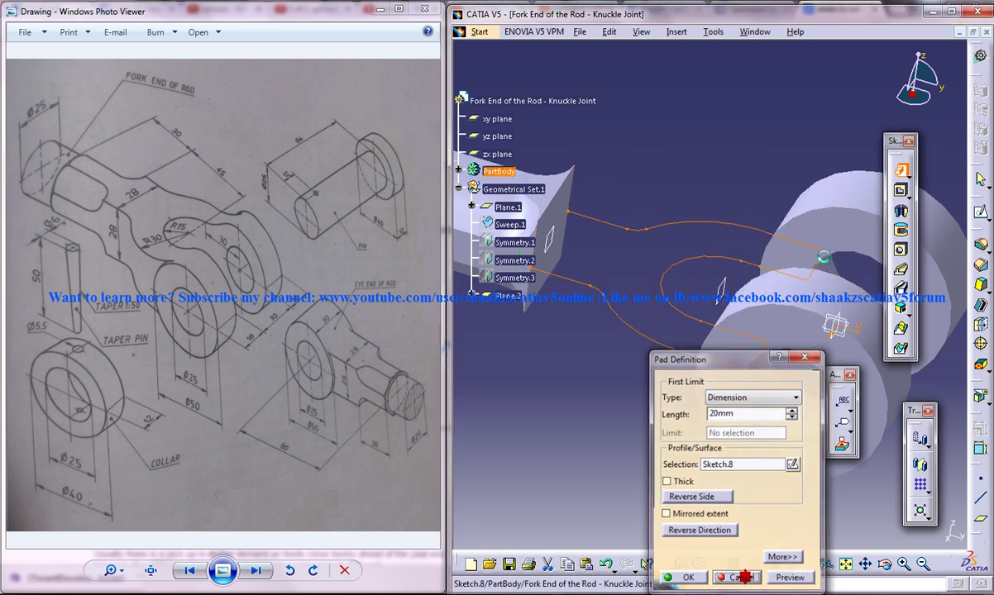
Edit Sketch.8 and run Sketch Analysis to locate the open profile at the bottom
click(980, 214)
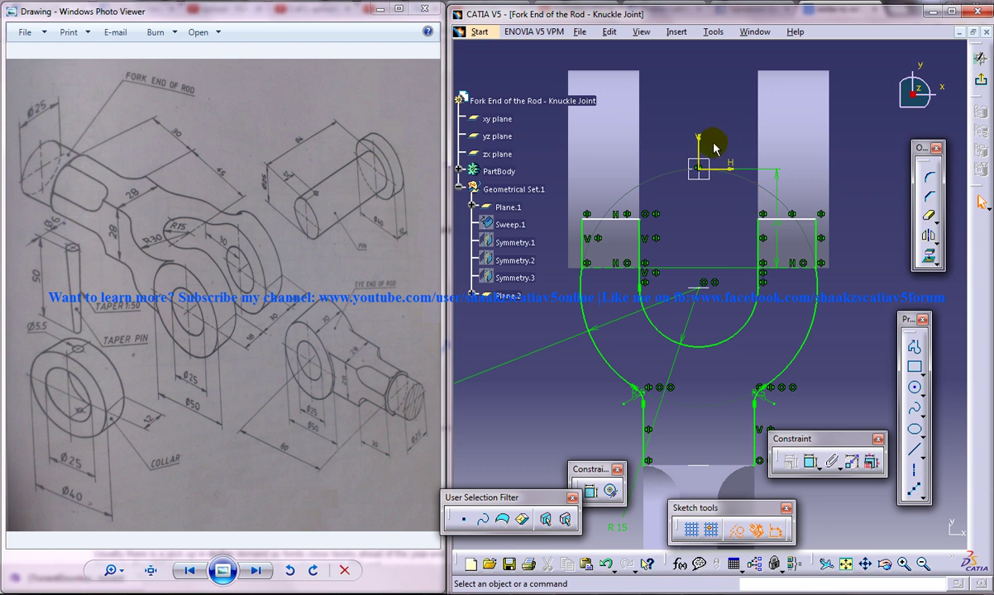
click(713, 31)
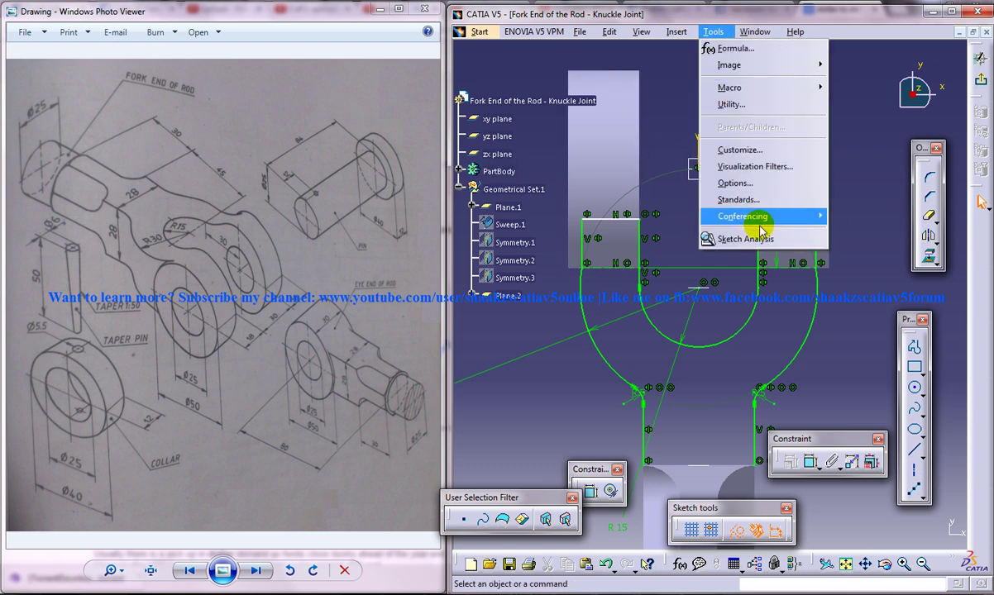
click(698, 213)
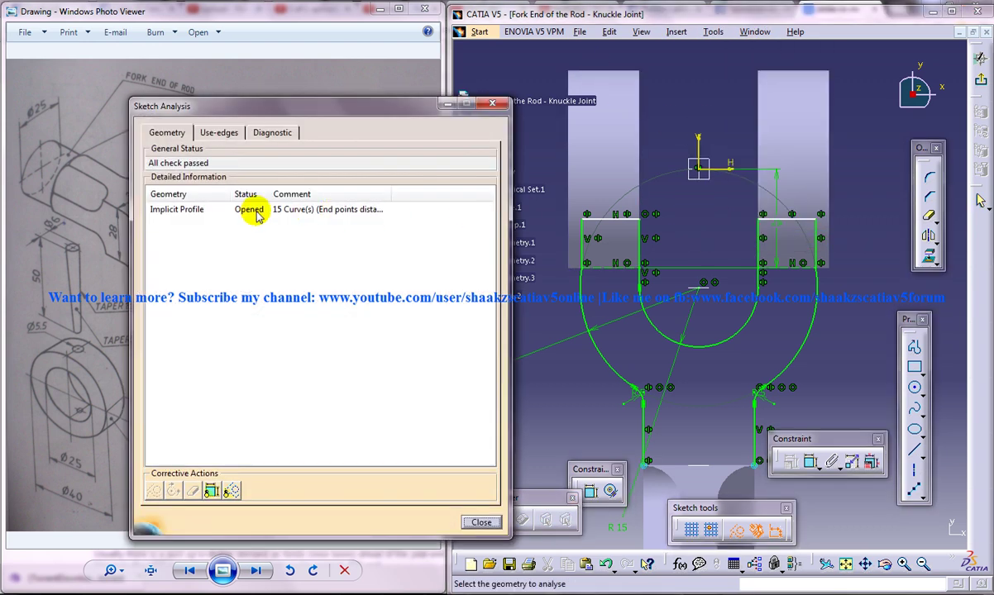
click(274, 210)
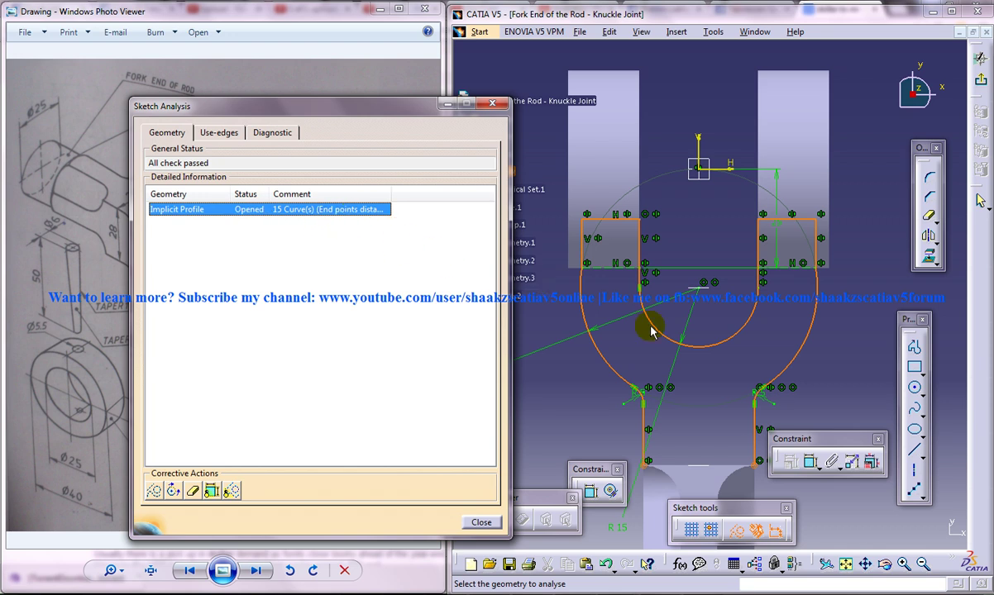
middle_drag(650, 330, 687, 206)
middle_drag(721, 282, 506, 307)
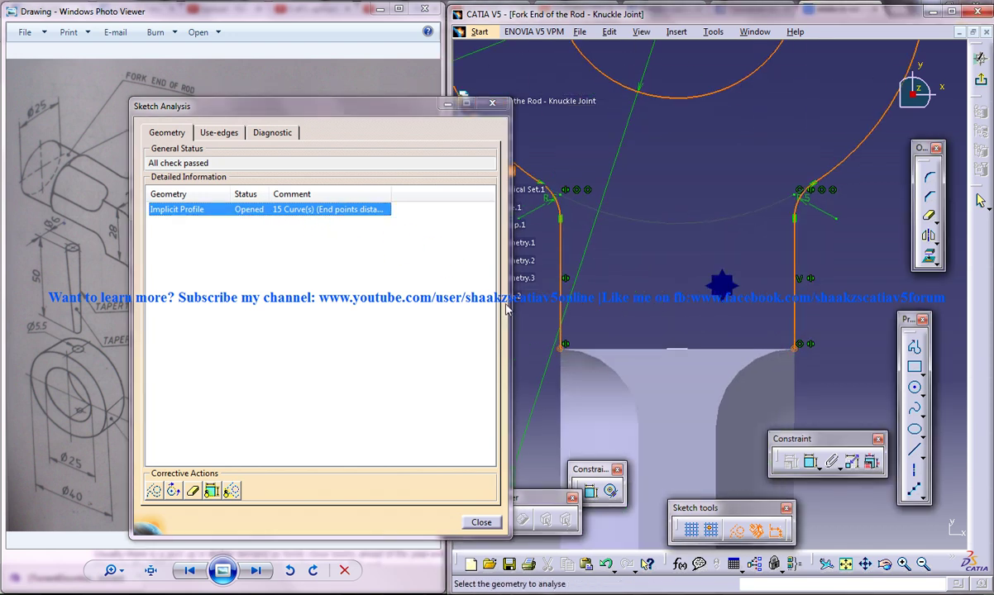
click(479, 523)
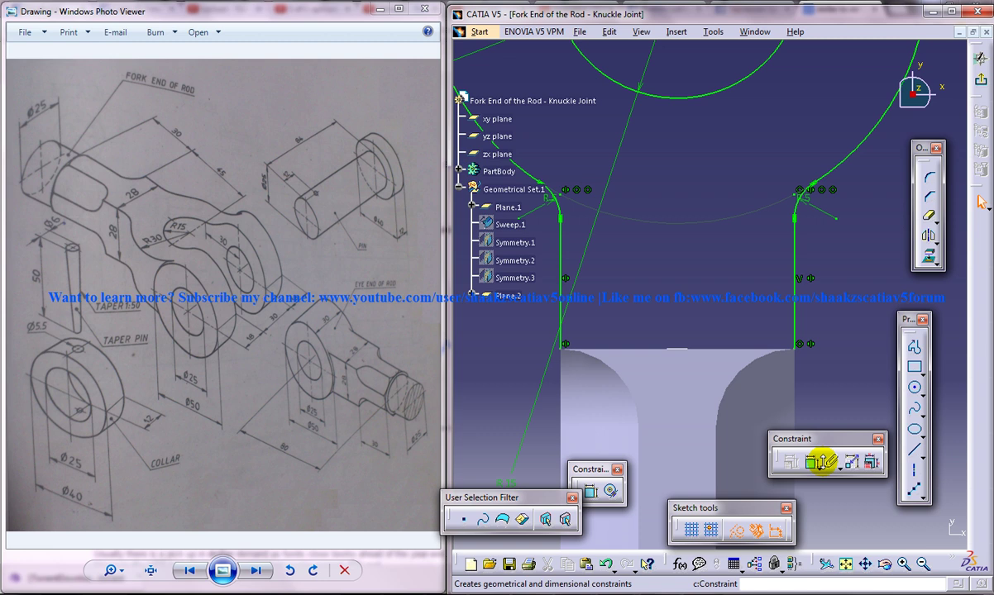
Draw a horizontal line joining the fork legs' two bottom corners to close the profile
click(913, 452)
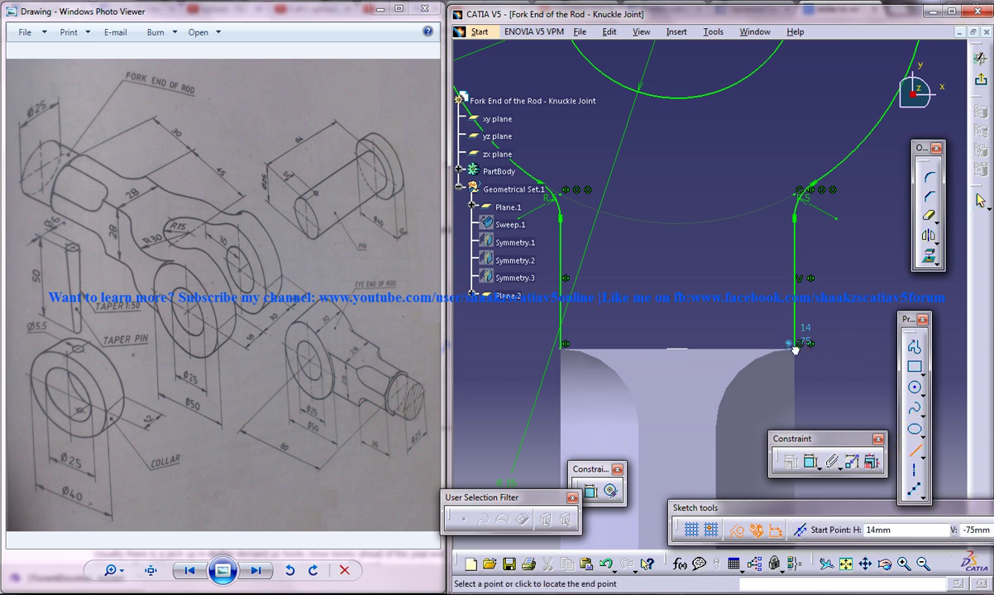
click(795, 350)
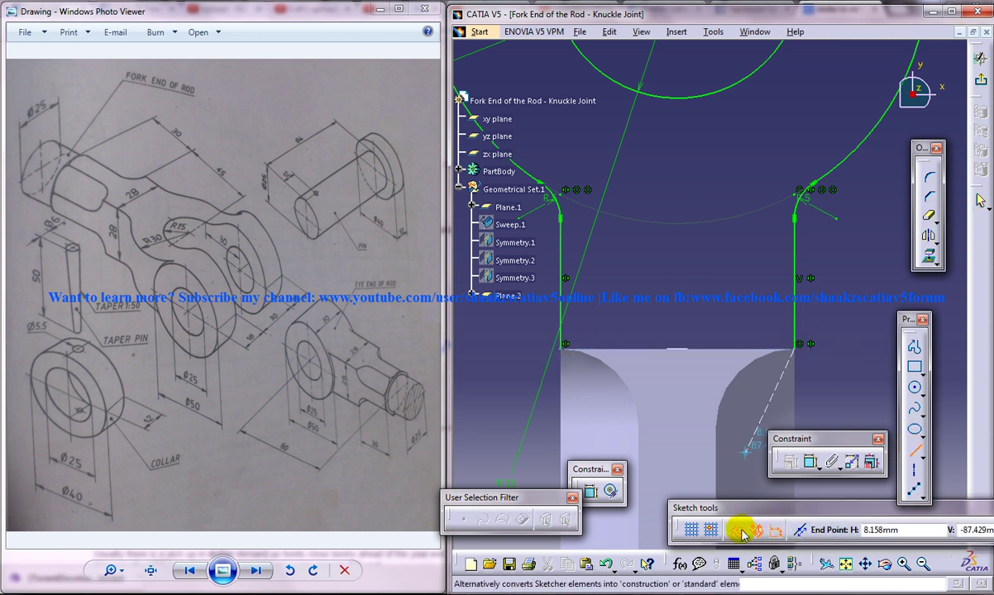
click(560, 348)
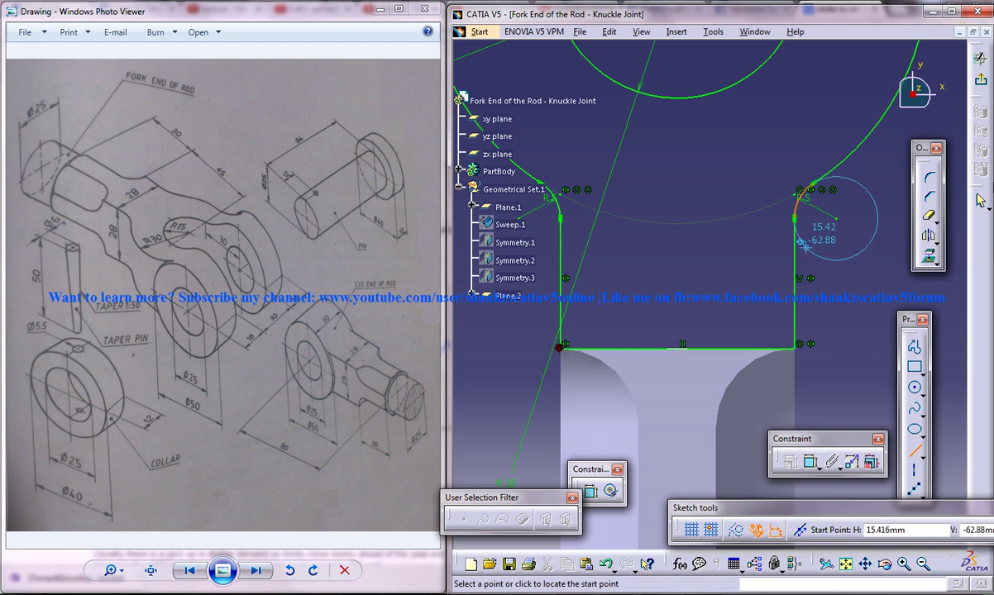
Pad Sketch.8 to 14 mm with Mirrored extent to create the solid fork body
click(980, 58)
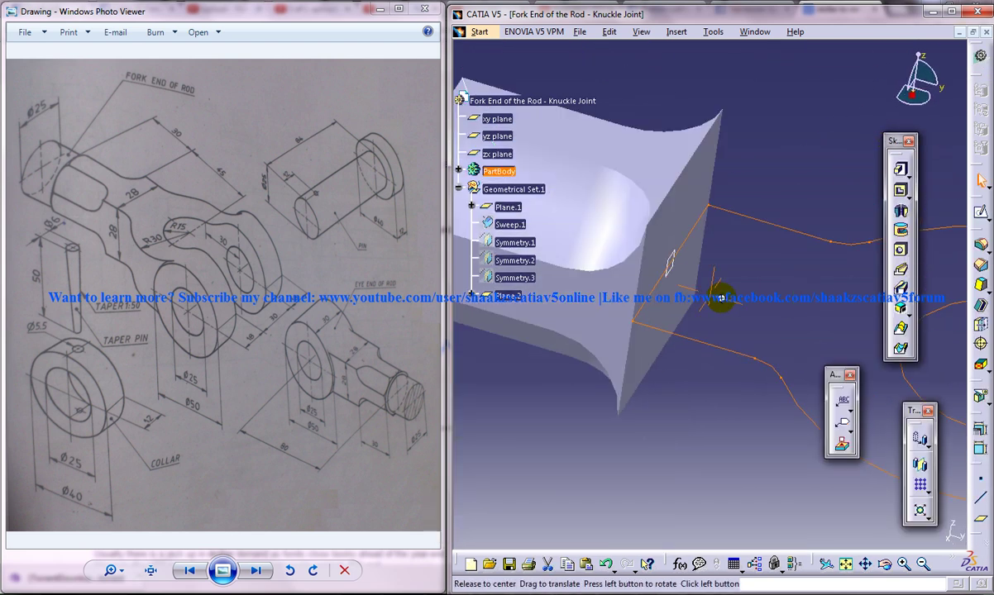
middle_drag(721, 298, 583, 310)
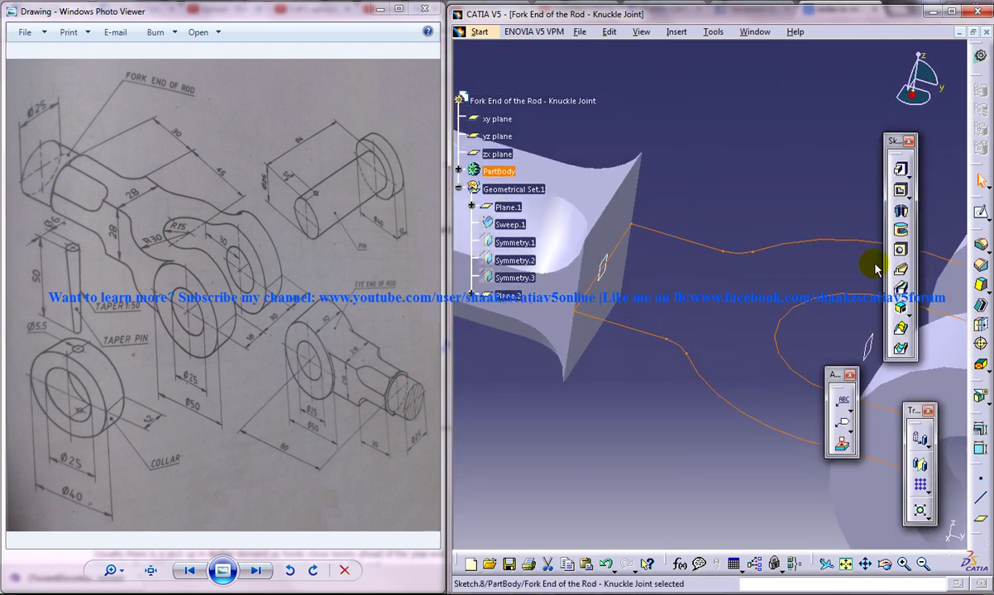
click(901, 169)
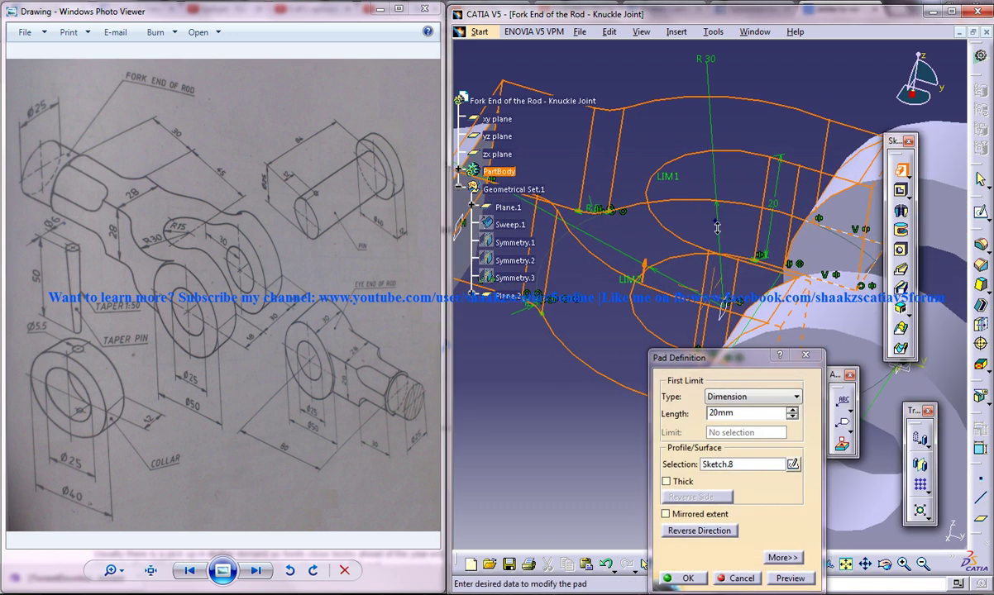
double_click(712, 412)
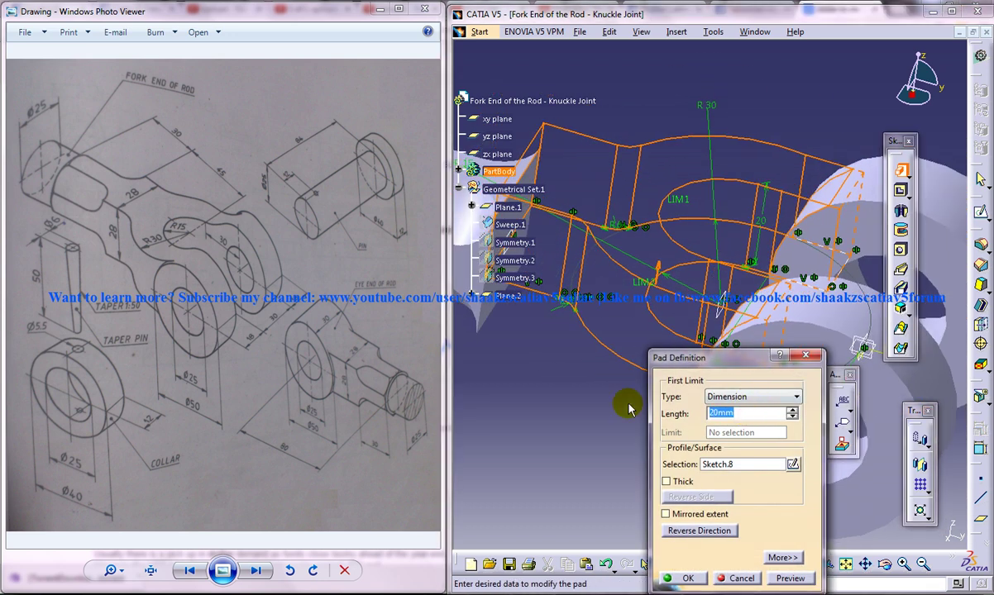
text(14)
click(666, 513)
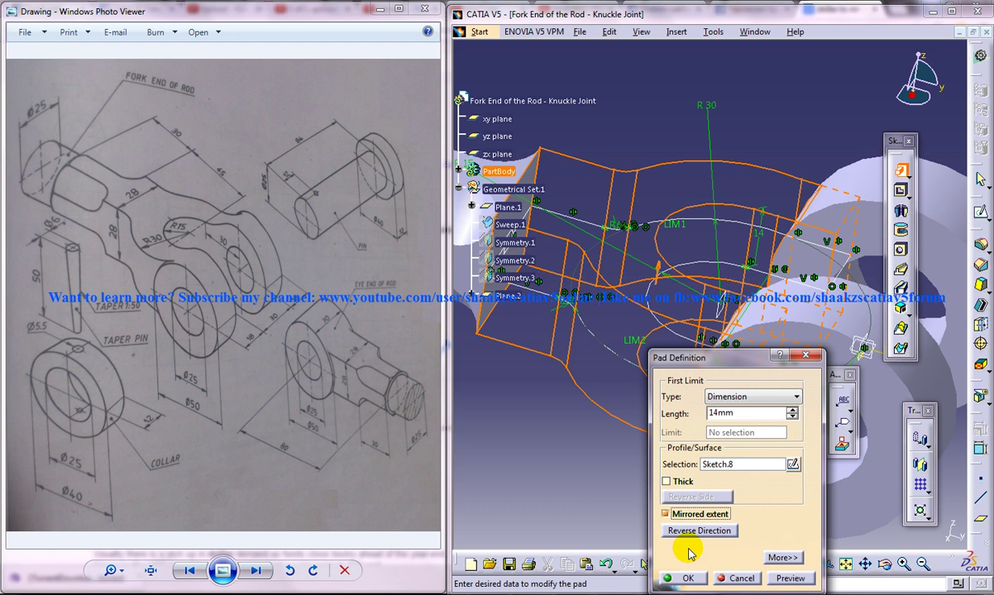
click(686, 578)
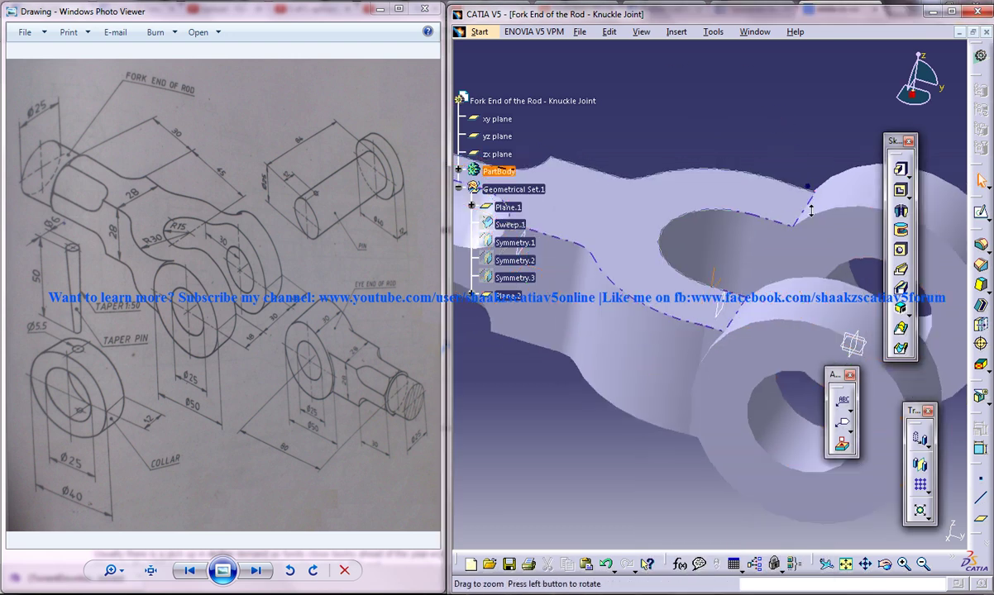
mouse_move(727, 315)
middle_down()
mouse_move(767, 287)
mouse_move(781, 207)
mouse_move(731, 306)
mouse_move(699, 313)
middle_up()
click(149, 248)
mouse_move(523, 380)
middle_down()
mouse_move(750, 405)
mouse_move(780, 381)
middle_up()
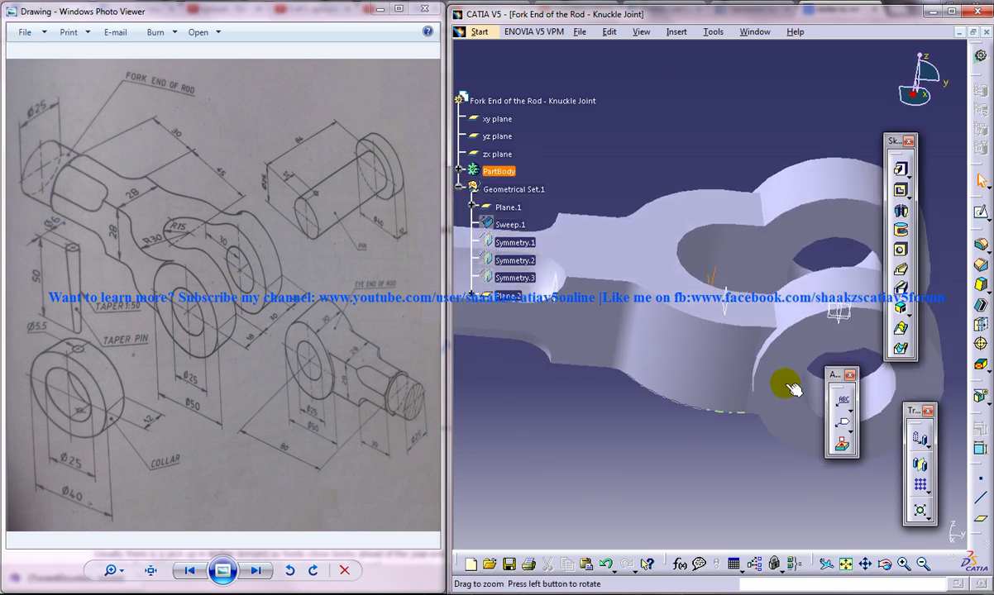
Apply a 20 mm edge fillet to two edges where a fork arm meets the body
click(765, 200)
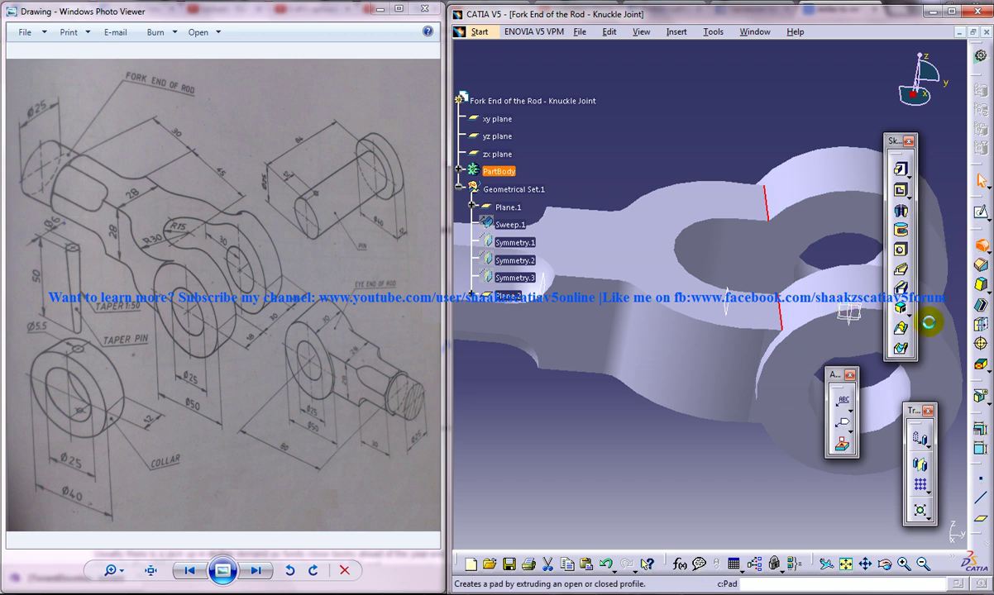
click(887, 379)
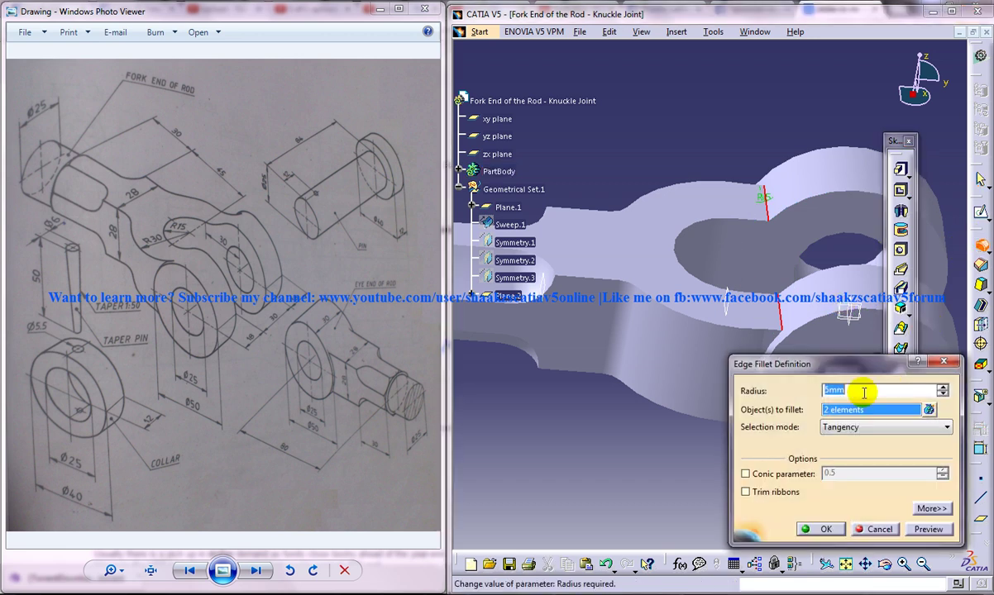
text(20)
click(822, 530)
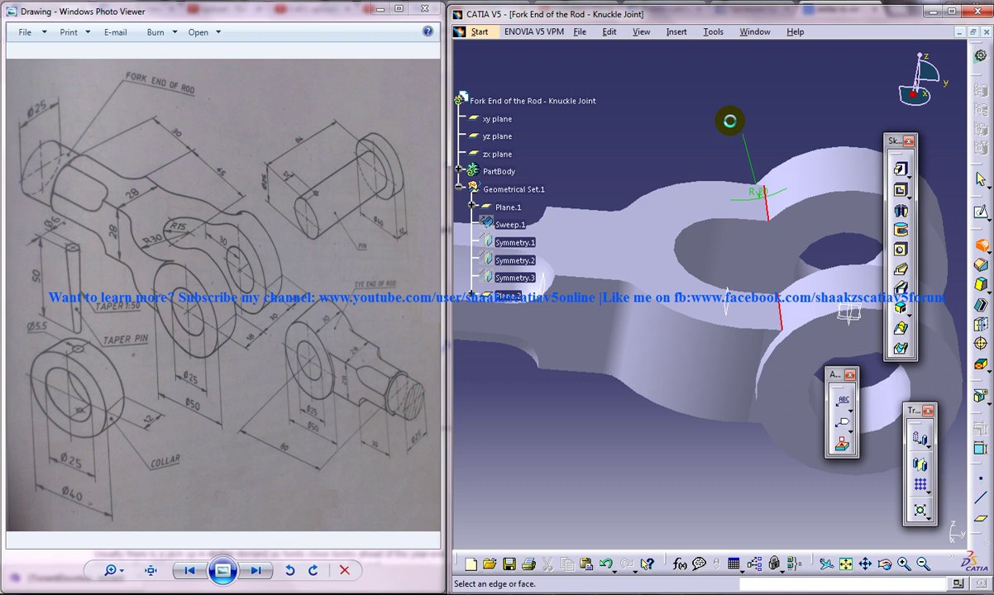
mouse_move(766, 266)
middle_down()
mouse_move(780, 153)
mouse_move(710, 237)
middle_up()
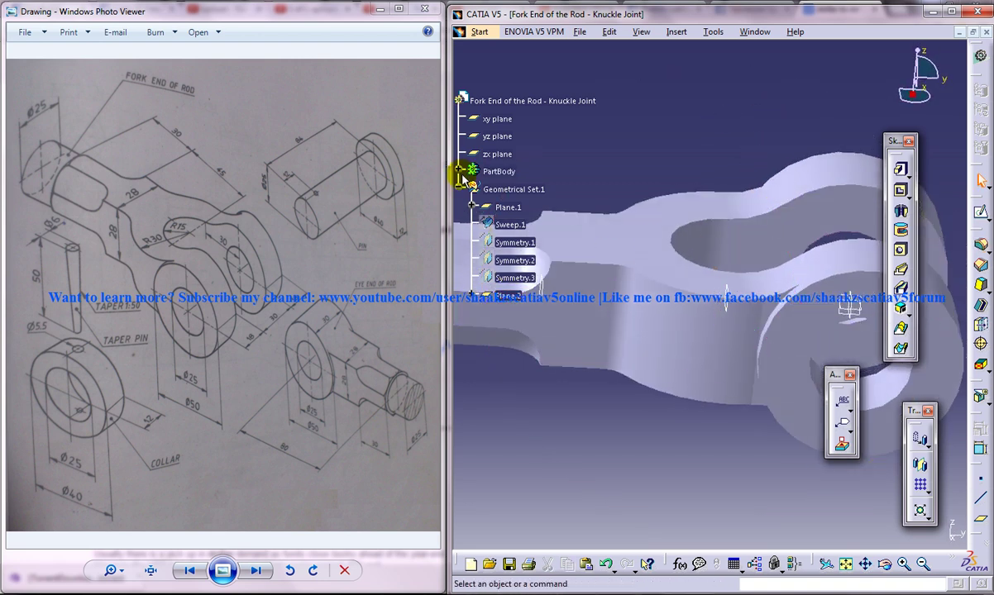
Edit EdgeFillet.1 to add the other arm's two edges and raise the radius to 30 mm
click(460, 172)
double_click(531, 471)
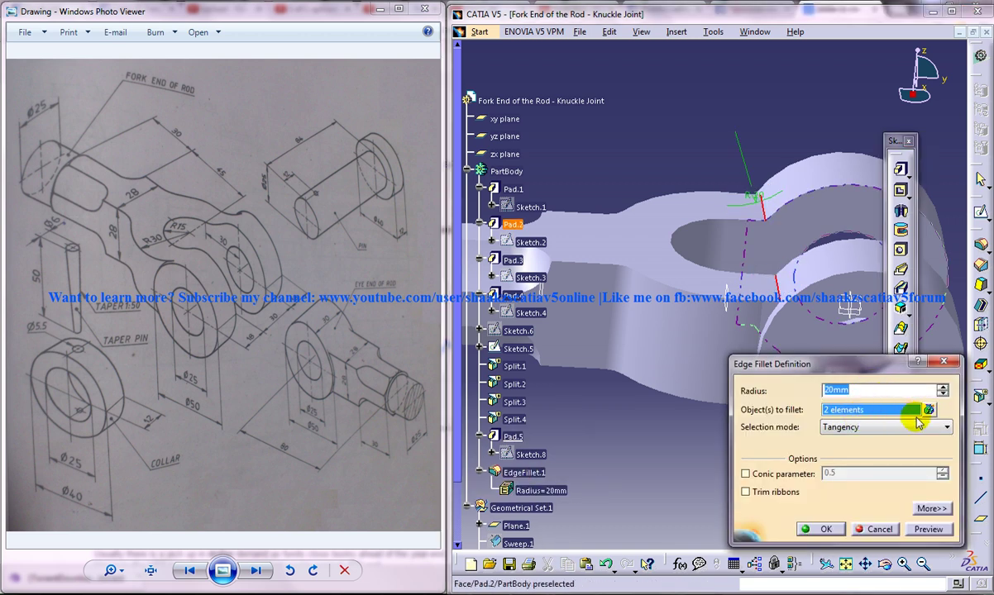
click(929, 411)
middle_drag(643, 182, 701, 93)
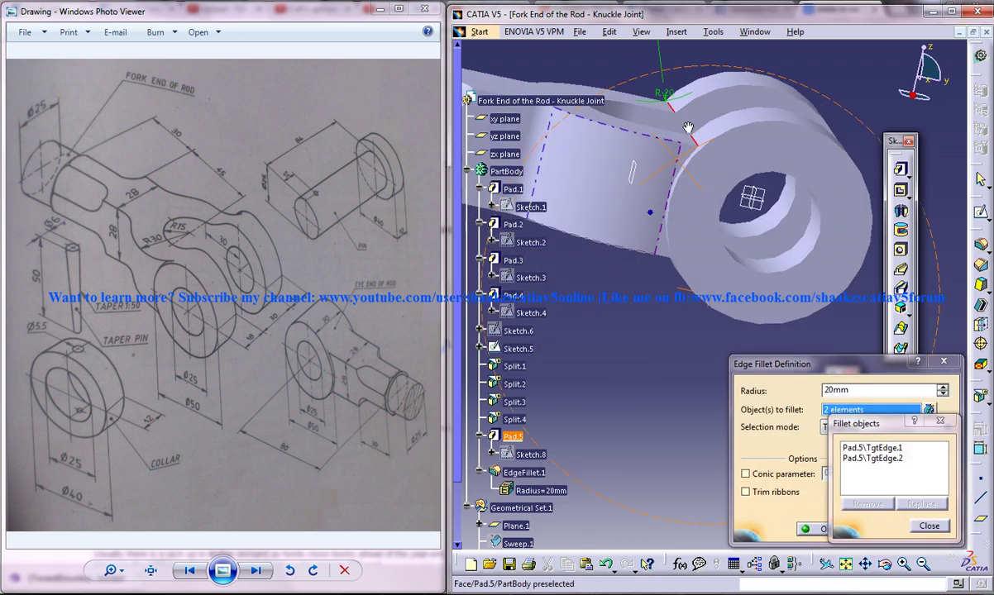
click(680, 226)
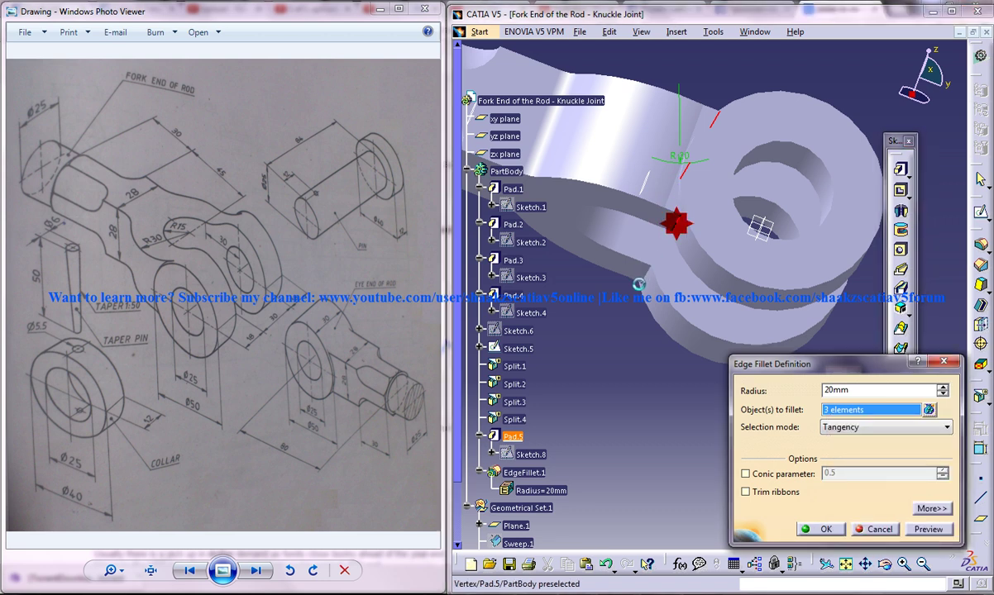
click(653, 287)
mouse_move(688, 178)
middle_down()
mouse_move(639, 395)
mouse_move(666, 336)
mouse_move(744, 372)
middle_up()
double_click(837, 390)
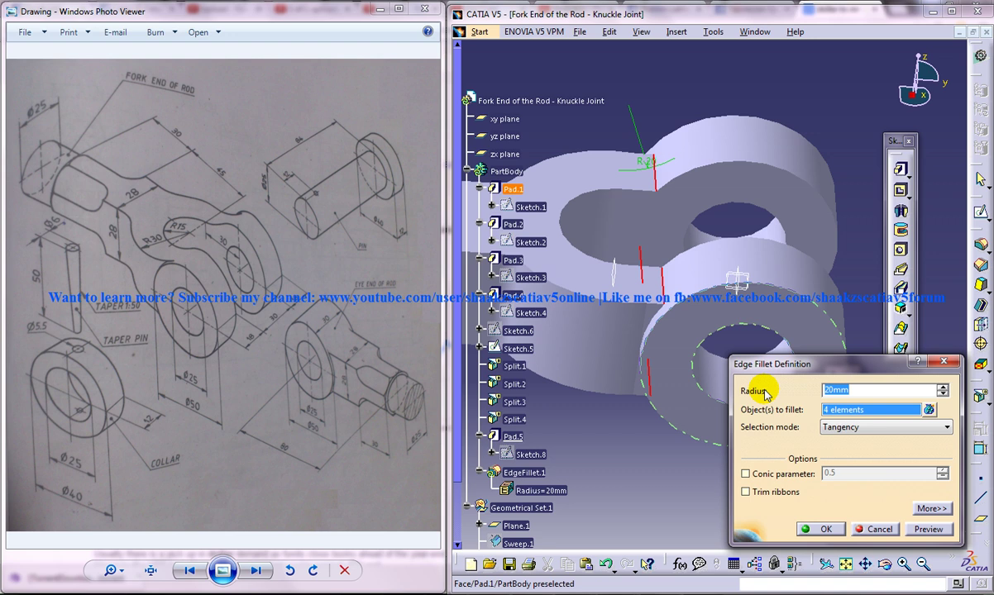
text(30)
click(920, 527)
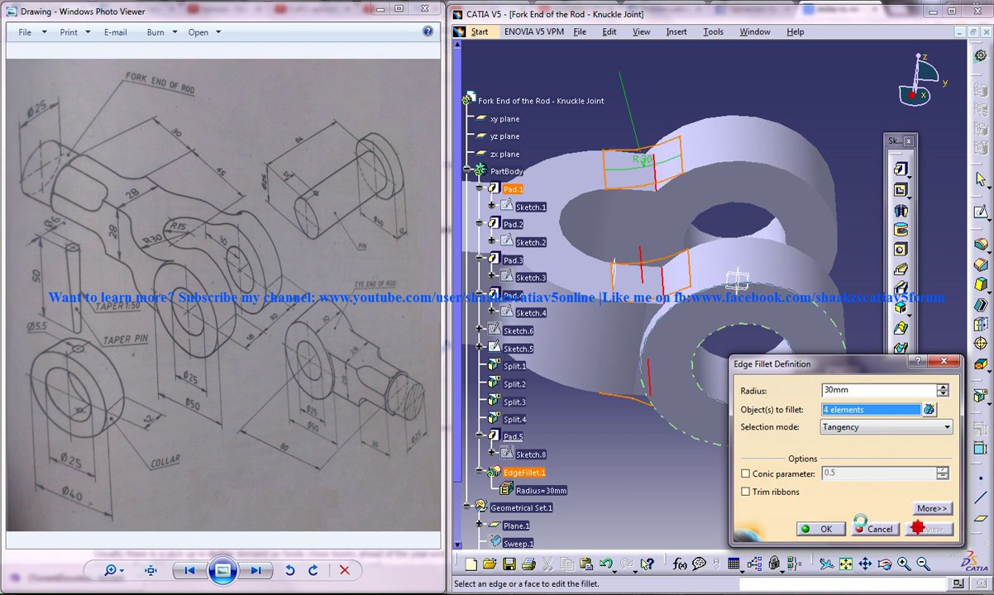
click(845, 533)
mouse_move(790, 91)
middle_down()
mouse_move(812, 178)
mouse_move(789, 402)
middle_up()
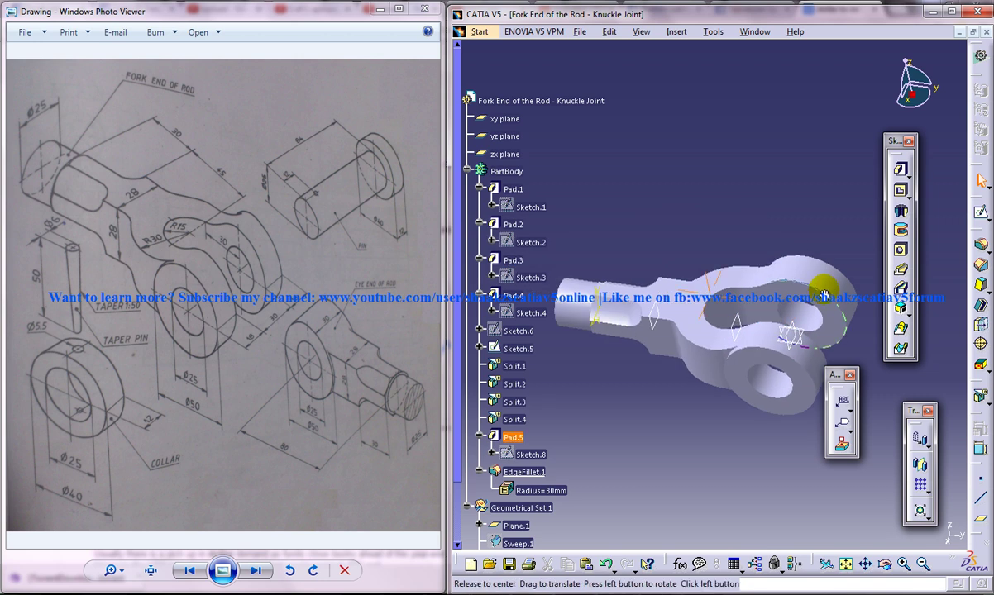
middle_drag(790, 403, 701, 204)
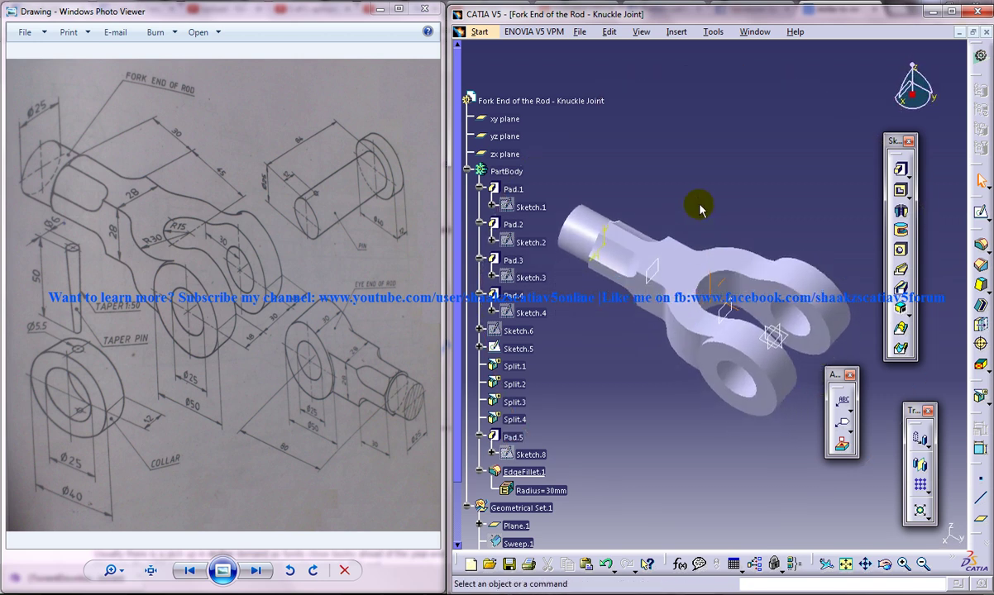